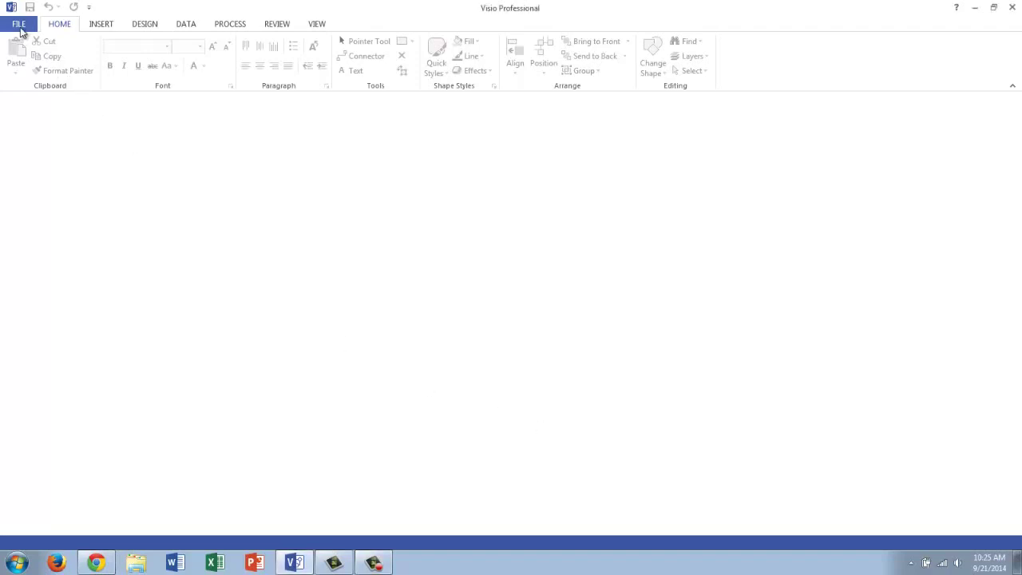
- Create a new drawing from the Crow's Foot Database Notation template in the Database category, using US Units
{"action": "left_click", "coordinate": [19, 25]}
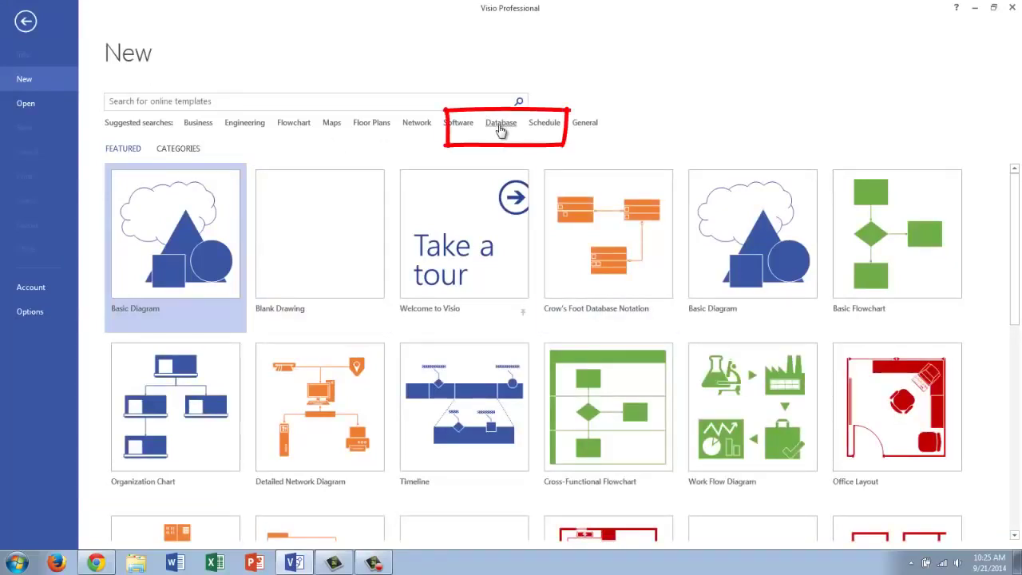
{"action": "left_click", "coordinate": [500, 127]}
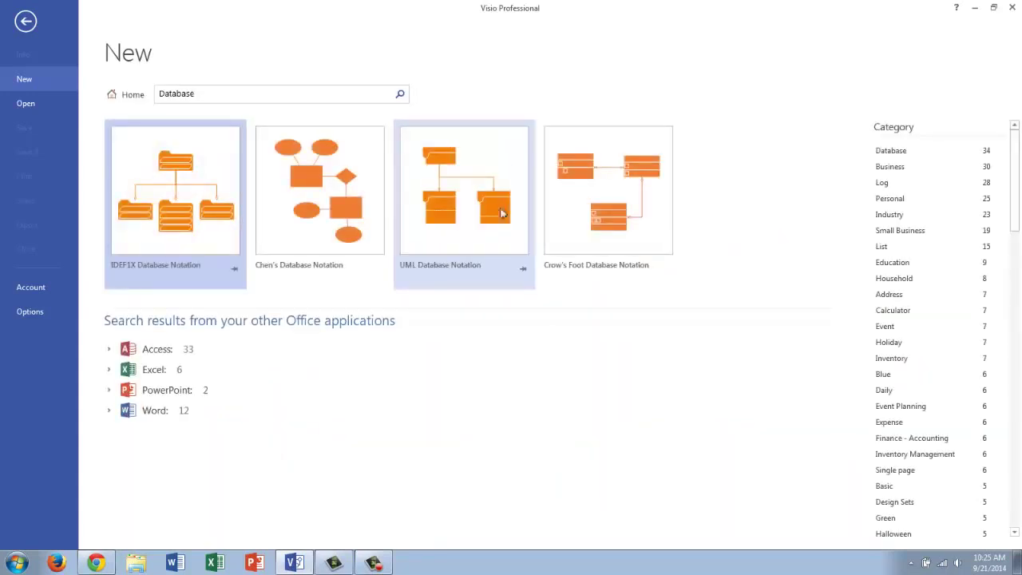
{"action": "left_click", "coordinate": [581, 243]}
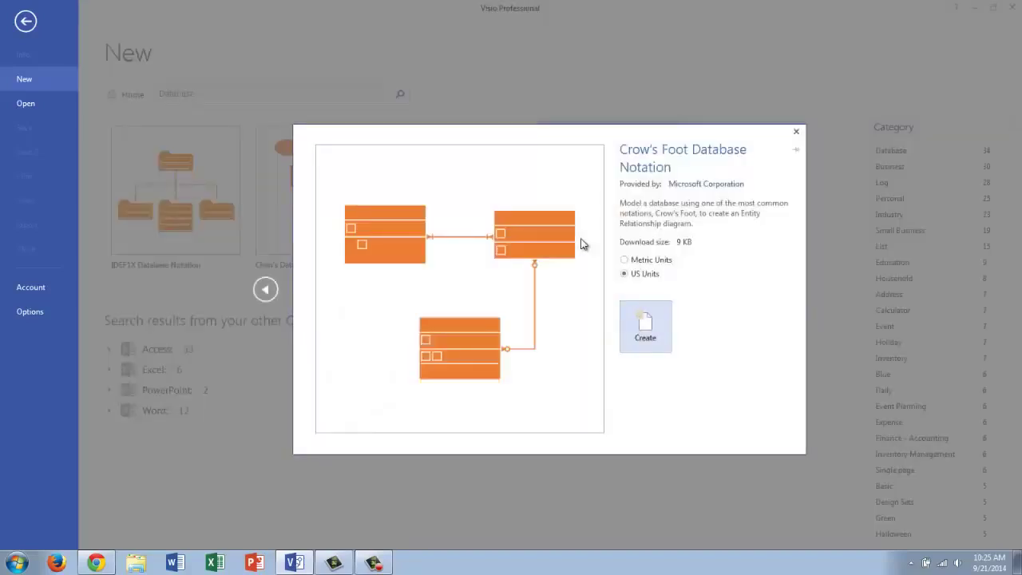
{"action": "left_click", "coordinate": [645, 327]}
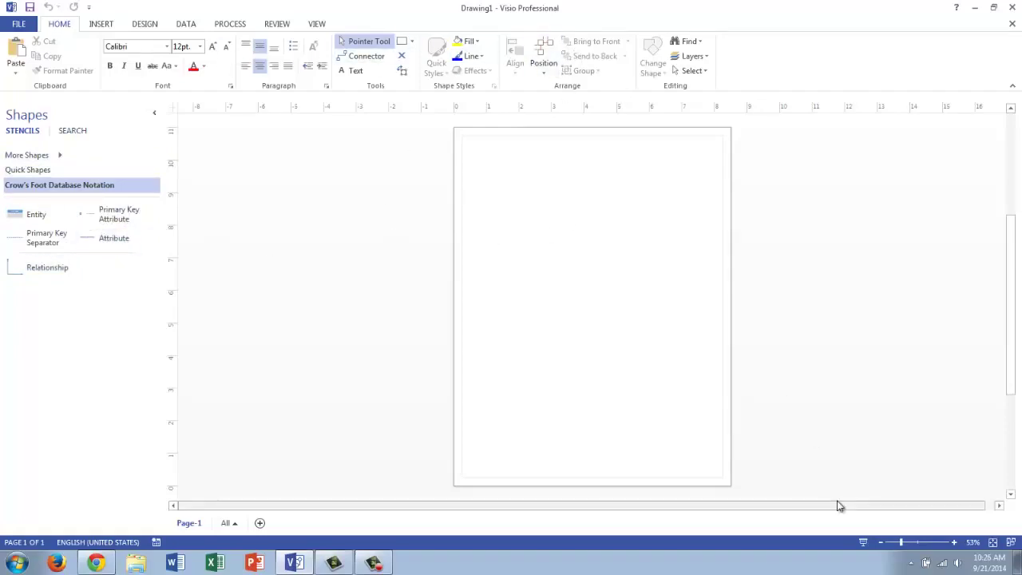
- Place an Entity shape on the upper part of the page and name it Customer
{"action": "left_click", "coordinate": [954, 542]}
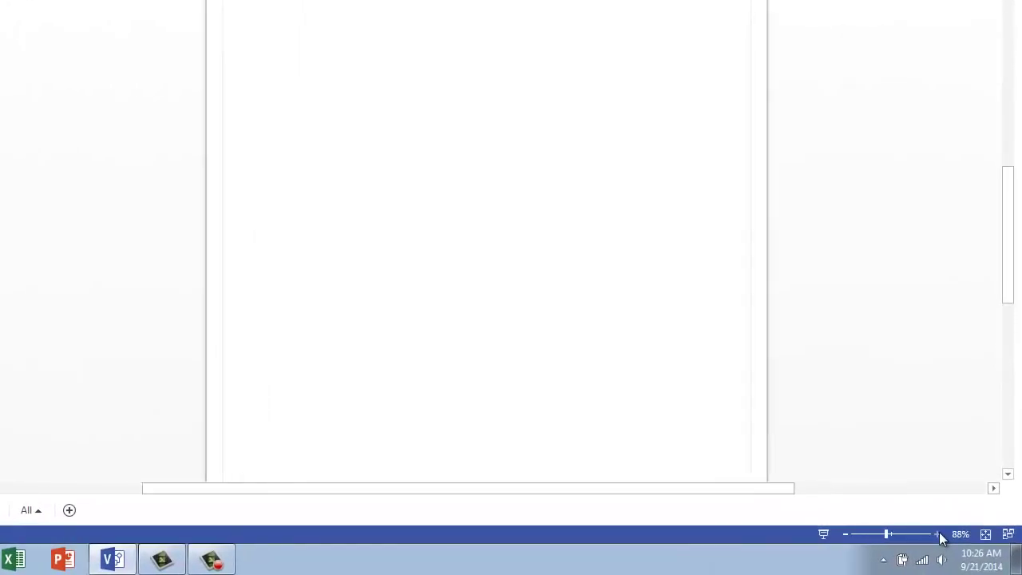
{"action": "left_click", "coordinate": [938, 535]}
{"action": "left_click", "coordinate": [939, 534]}
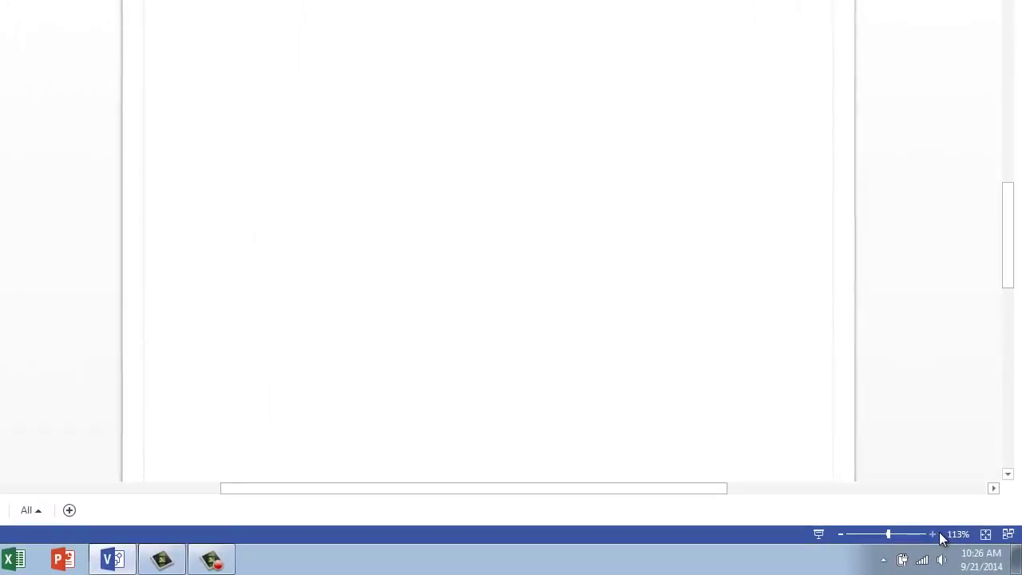
{"action": "left_click_drag", "start_coordinate": [1012, 289], "coordinate": [1002, 234]}
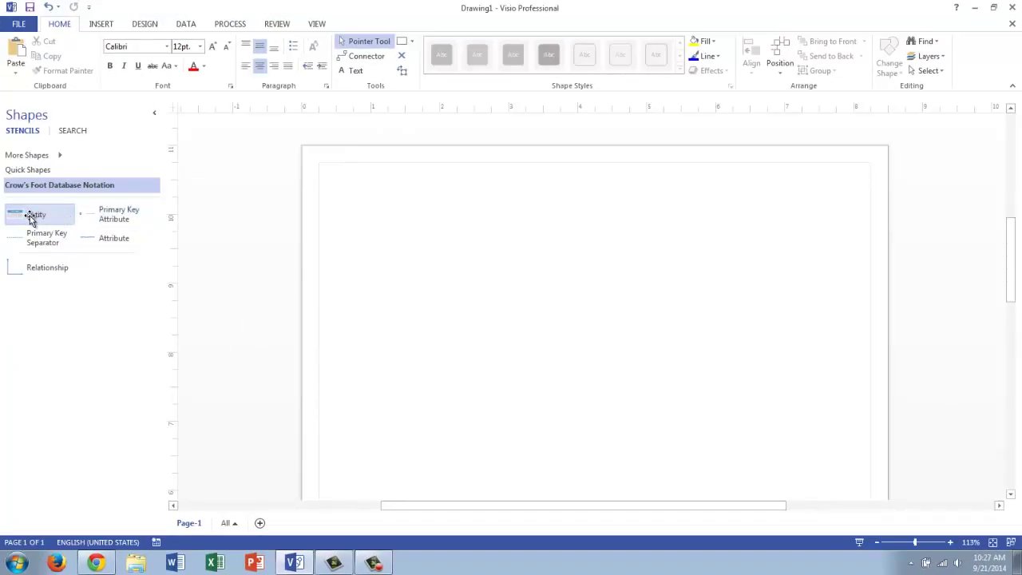
{"action": "left_click_drag", "start_coordinate": [31, 217], "coordinate": [448, 289]}
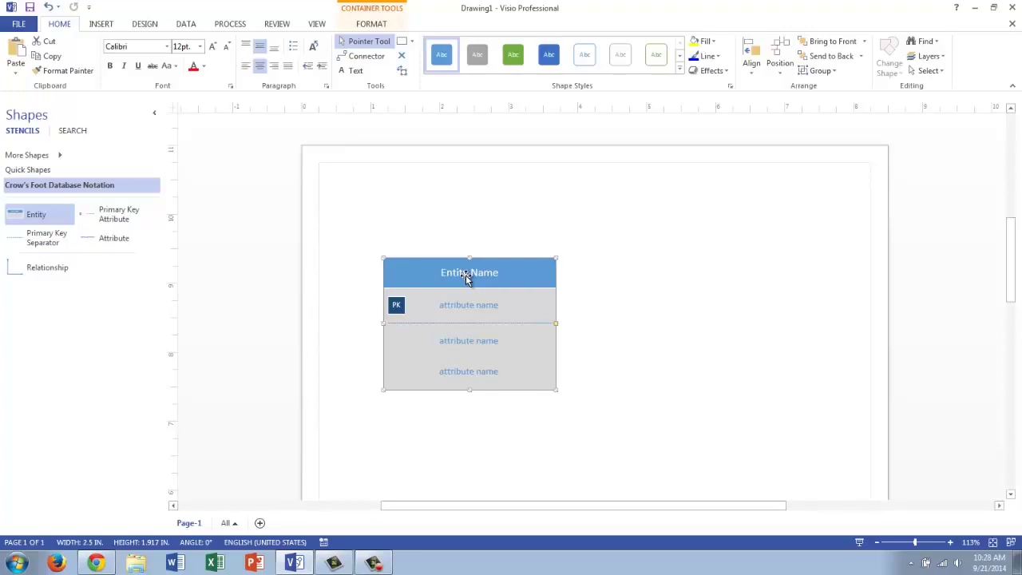
{"action": "double_click", "coordinate": [467, 276]}
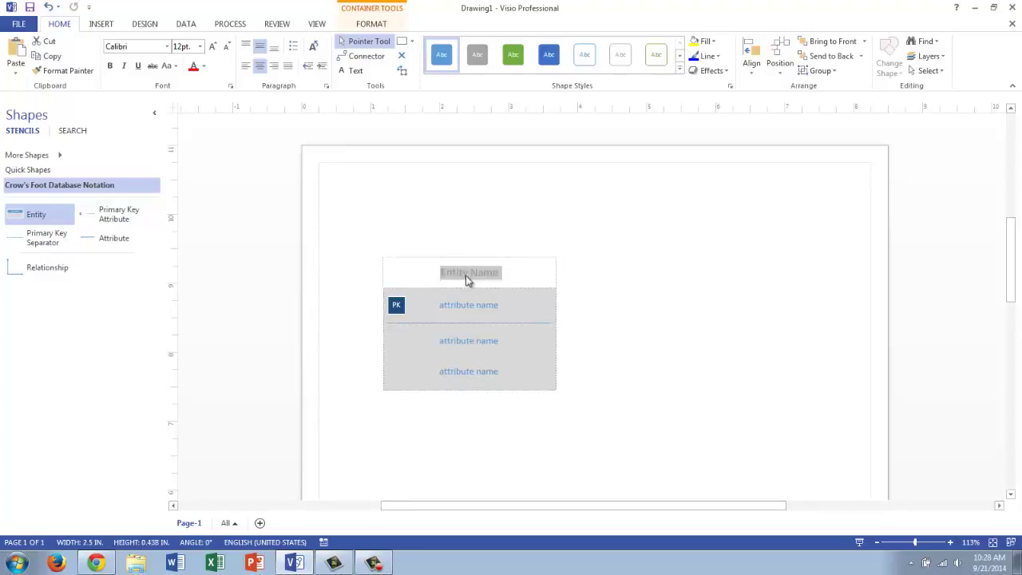
{"action": "type", "text": "Customer"}
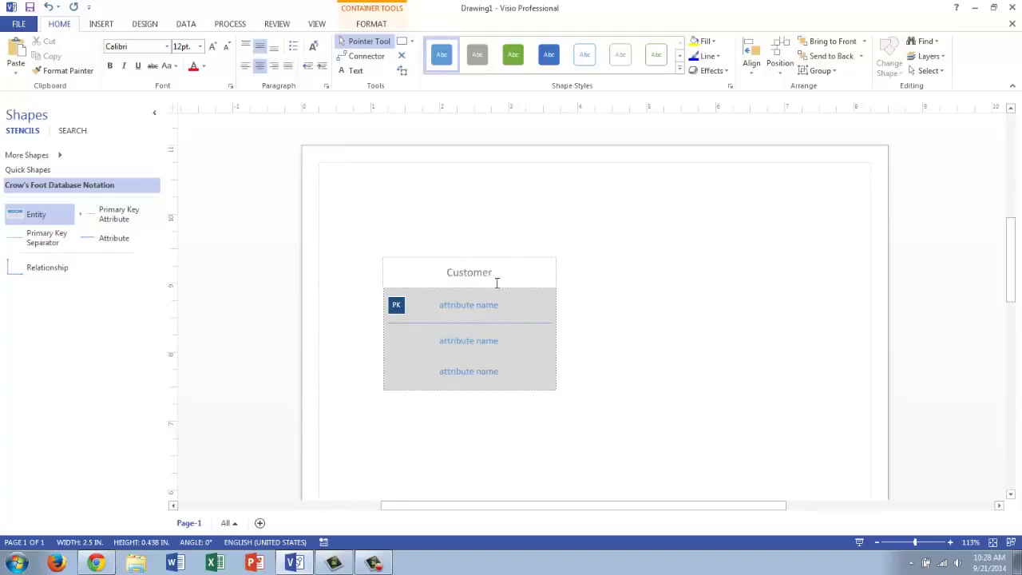
- Rename the Customer entity's primary key attribute as customer_ID
{"action": "left_click", "coordinate": [483, 305]}
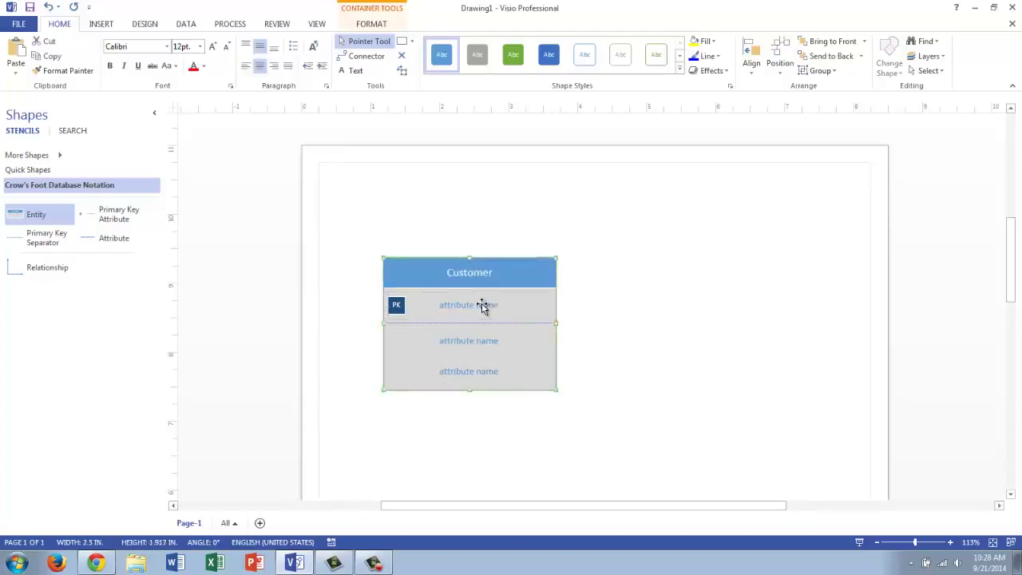
{"action": "double_click", "coordinate": [483, 306]}
{"action": "type", "text": "customer_"}
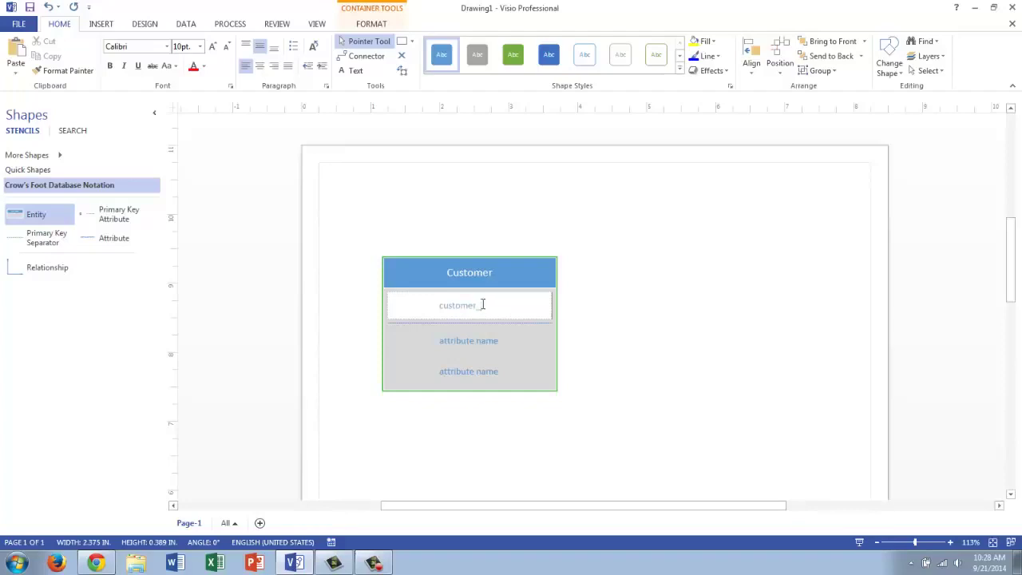
{"action": "type", "text": "ID"}
- Rename the first attribute below the Customer entity's primary key as cust_fname
{"action": "left_click", "coordinate": [471, 343]}
{"action": "left_click", "coordinate": [471, 343]}
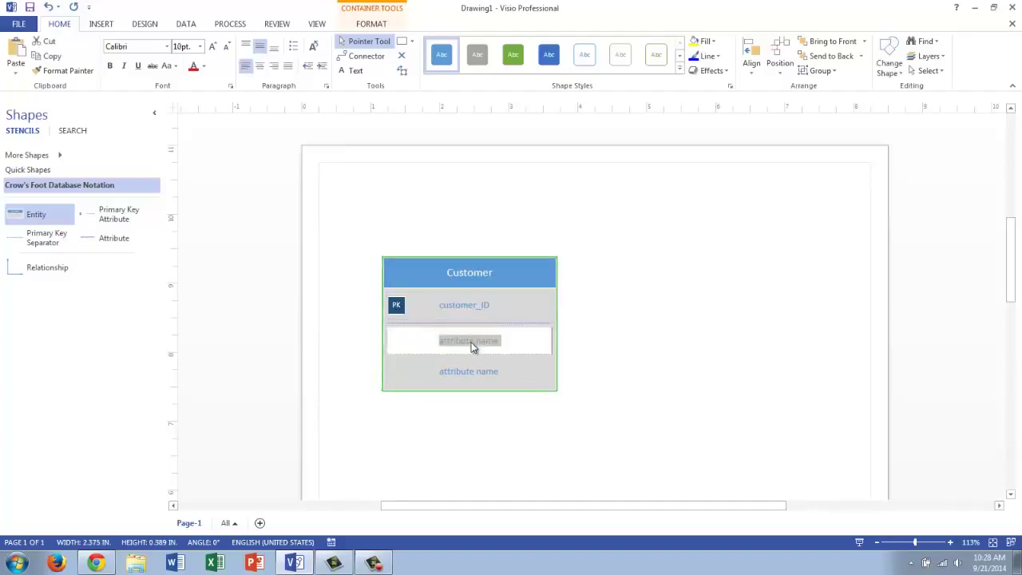
{"action": "type", "text": "cust"}
{"action": "key", "text": "BackSpace"}
{"action": "key", "text": "BackSpace"}
{"action": "key", "text": "BackSpace"}
{"action": "key", "text": "BackSpace"}
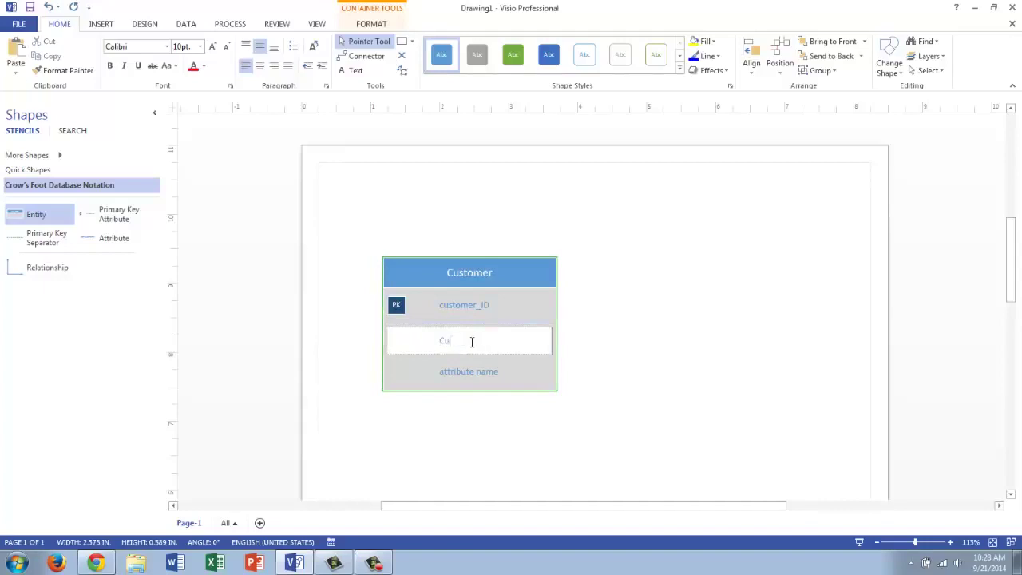
{"action": "type", "text": "cust_fname"}
- Rename the last attribute of the Customer entity as cust_lname
{"action": "double_click", "coordinate": [479, 375]}
{"action": "type", "text": "c"}
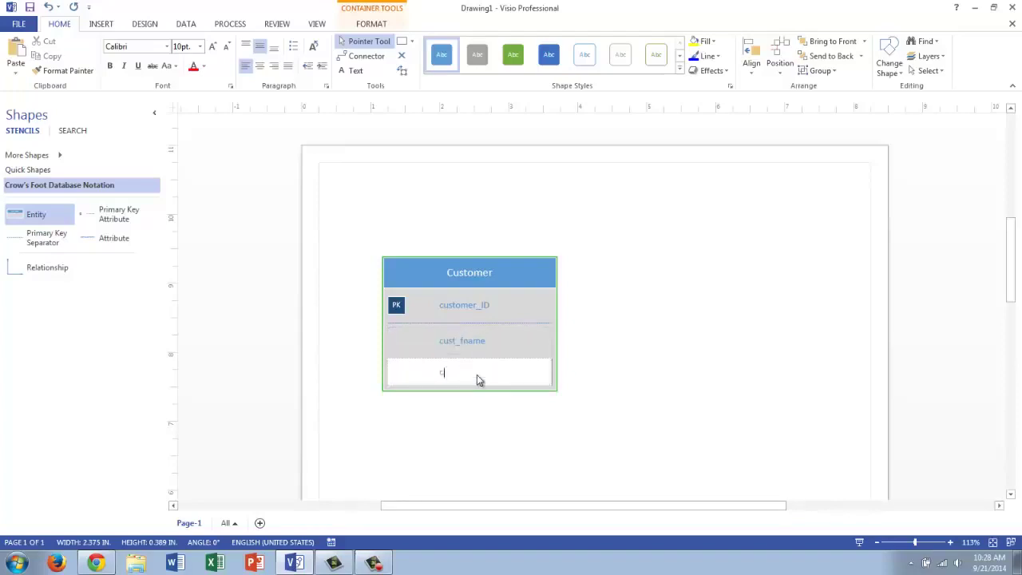
{"action": "type", "text": "ust_lname"}
{"action": "left_click", "coordinate": [565, 412]}
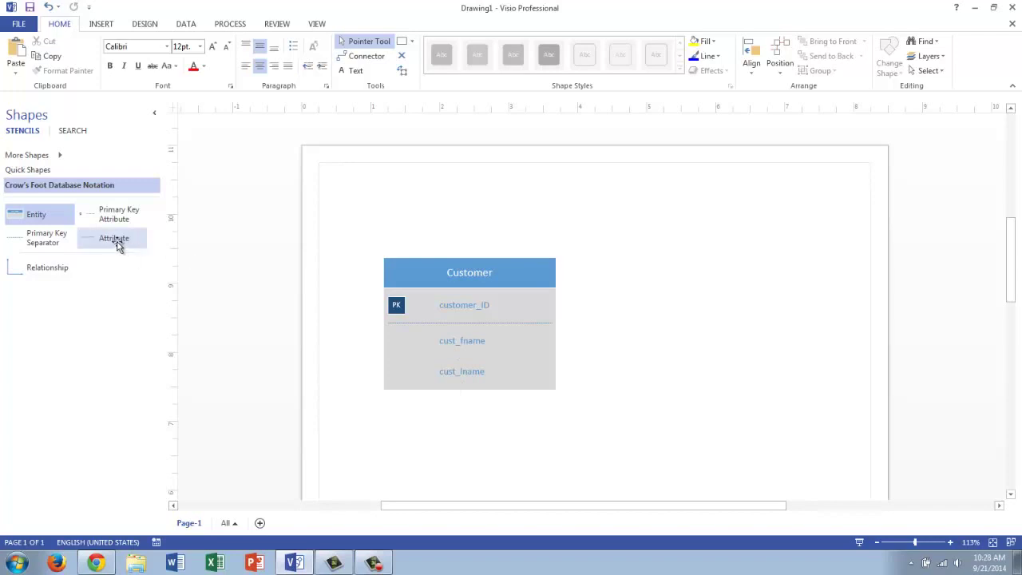
- Add another Attribute below cust_lname in the Customer entity and name it cust_phone
{"action": "left_click_drag", "start_coordinate": [115, 244], "coordinate": [464, 386]}
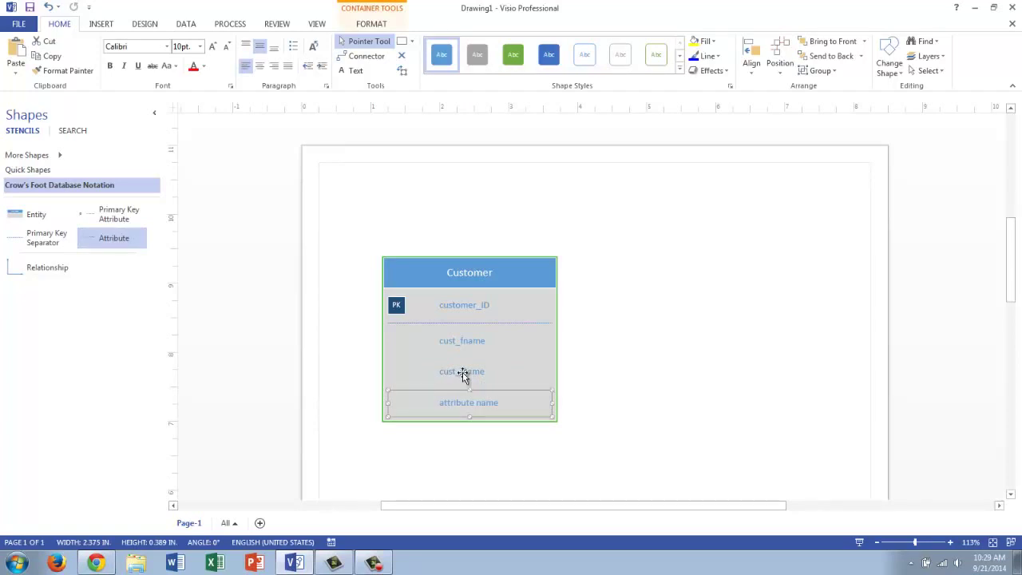
{"action": "left_click", "coordinate": [463, 373]}
{"action": "right_click", "coordinate": [463, 374]}
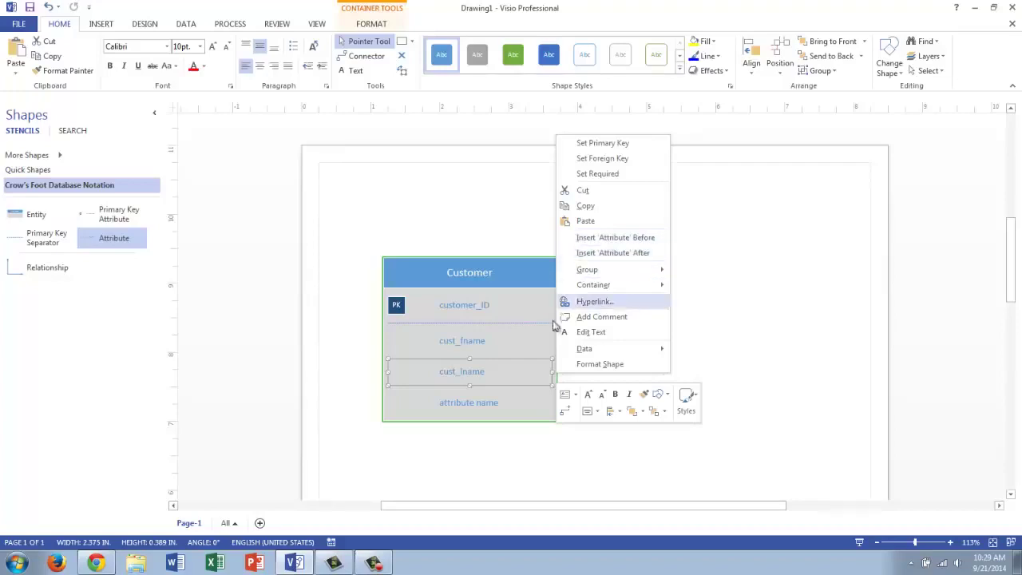
{"action": "left_click", "coordinate": [469, 407]}
{"action": "left_click", "coordinate": [472, 407]}
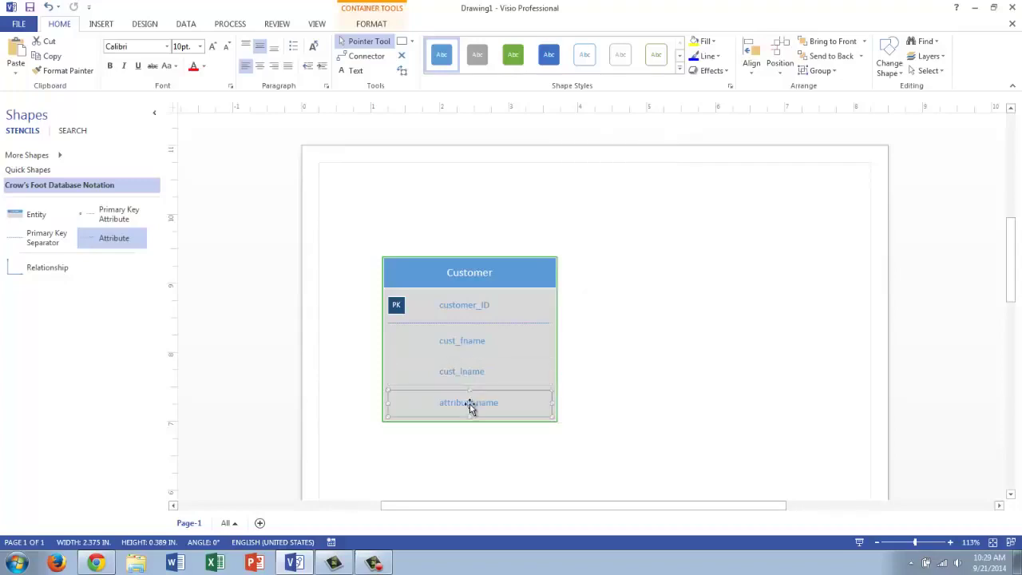
{"action": "double_click", "coordinate": [471, 406]}
{"action": "type", "text": "cust_"}
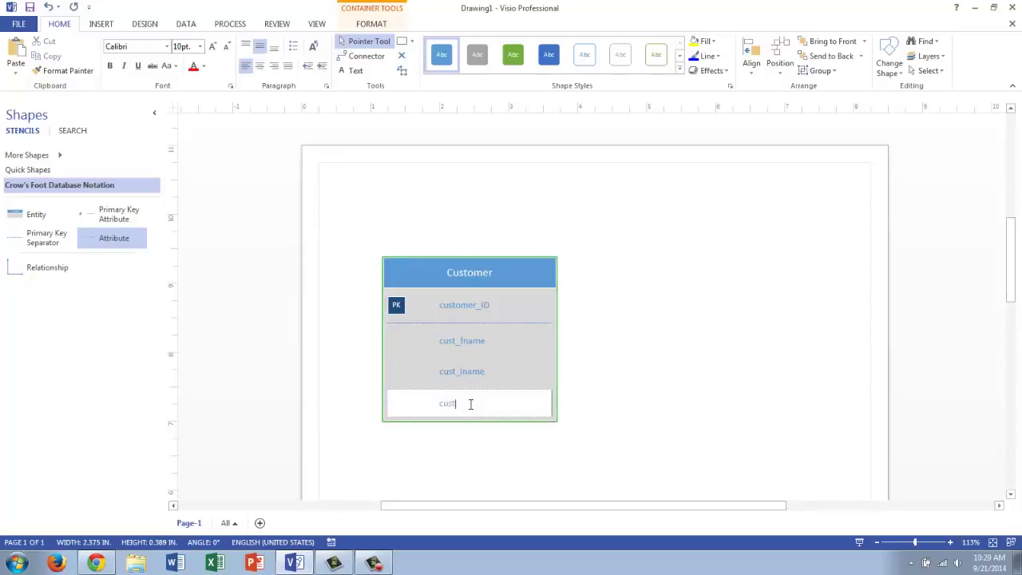
{"action": "type", "text": "phone"}
{"action": "left_click", "coordinate": [615, 410]}
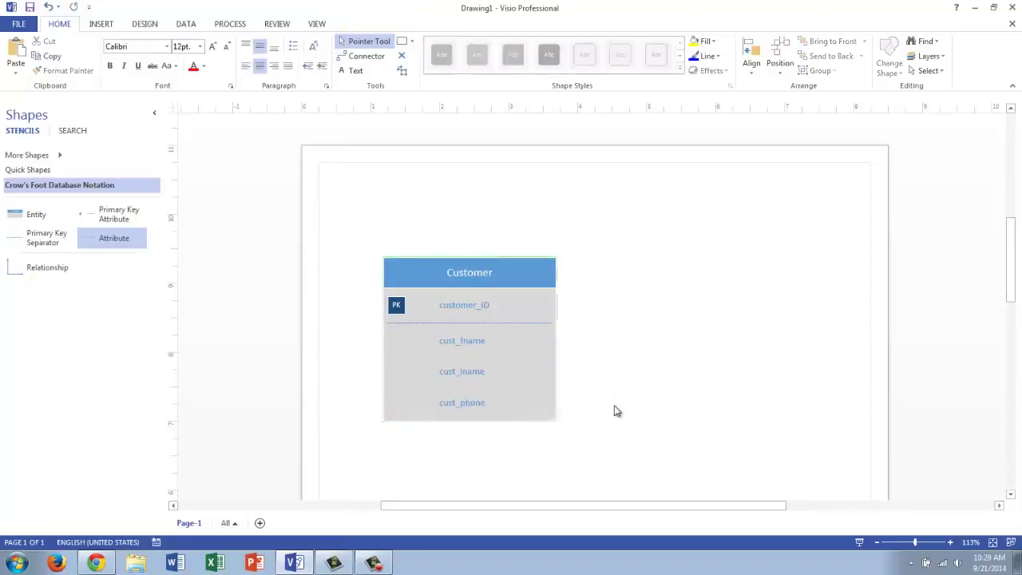
- Add an entity named Order beside Customer, with primary key order_no and attributes order_date and ship_date
{"action": "left_click", "coordinate": [38, 221]}
{"action": "left_click_drag", "start_coordinate": [39, 221], "coordinate": [743, 282]}
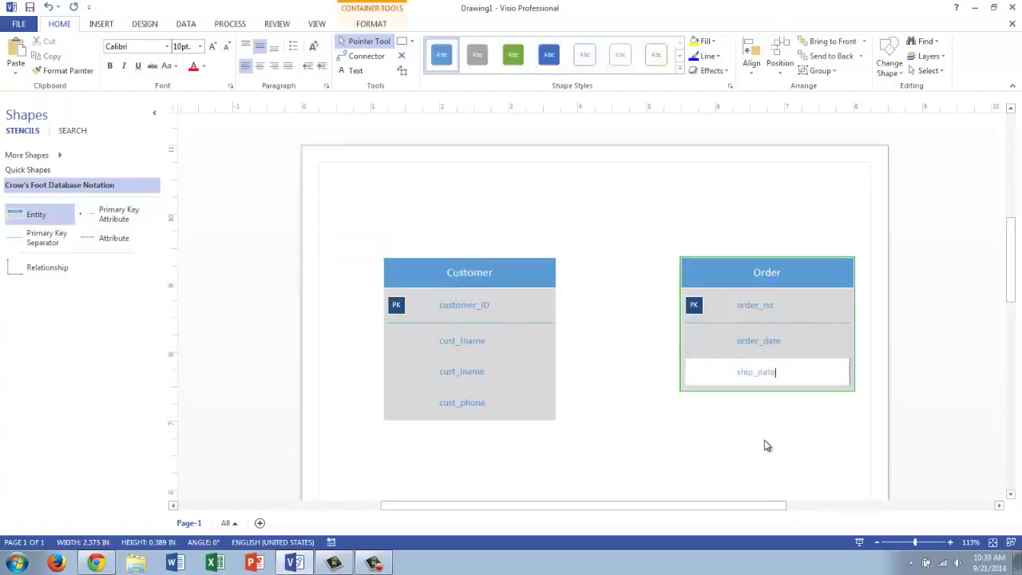
{"action": "left_click", "coordinate": [764, 446]}
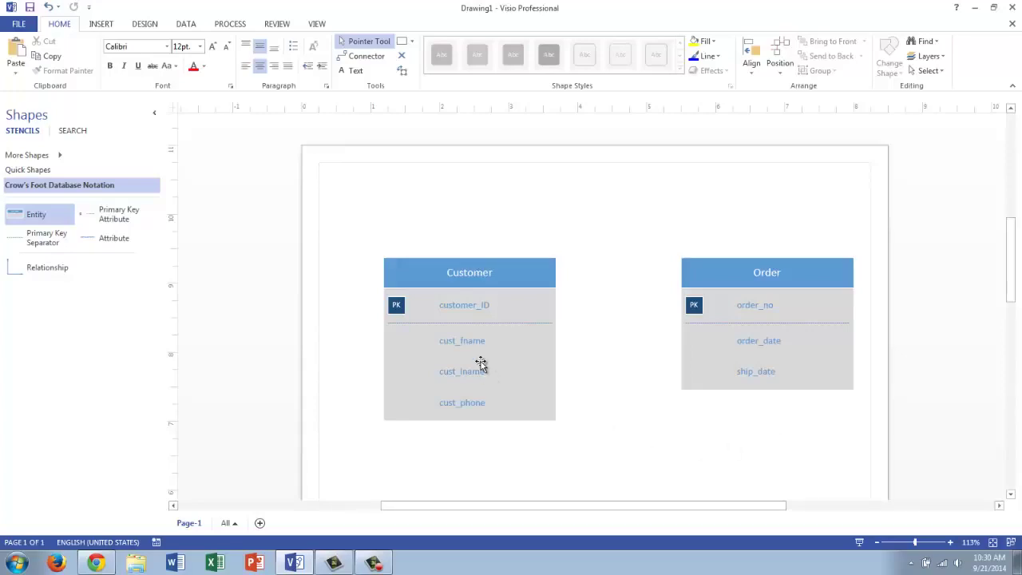
- Insert an attribute after ship_date in the Order entity and name it customer_ID
{"action": "left_click", "coordinate": [758, 374]}
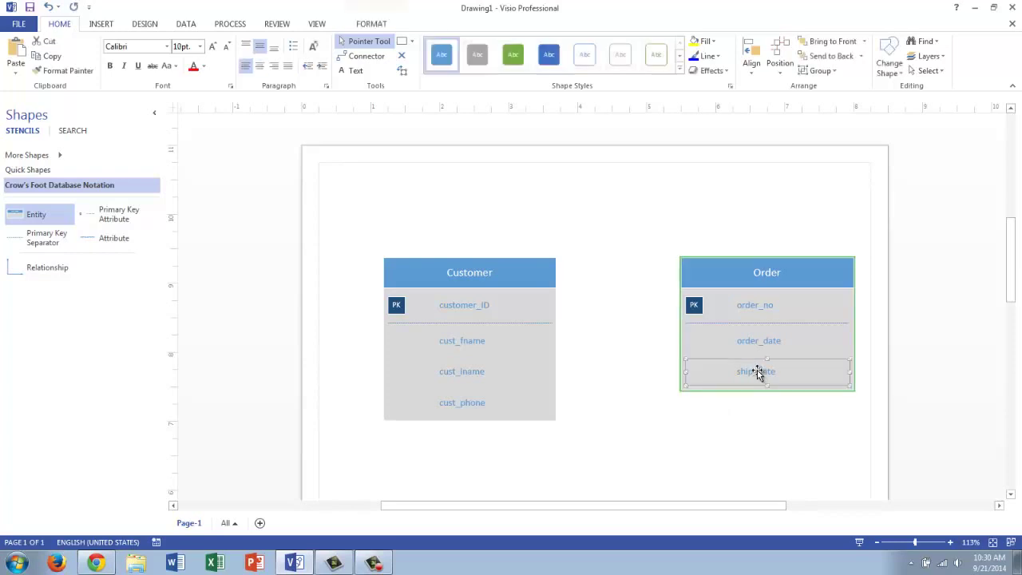
{"action": "right_click", "coordinate": [758, 374]}
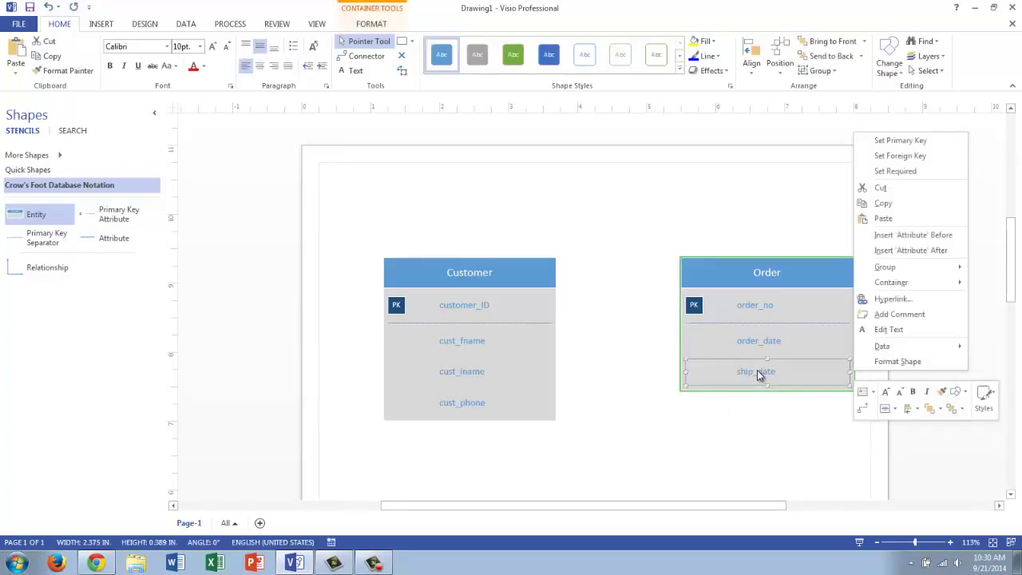
{"action": "left_click", "coordinate": [908, 254]}
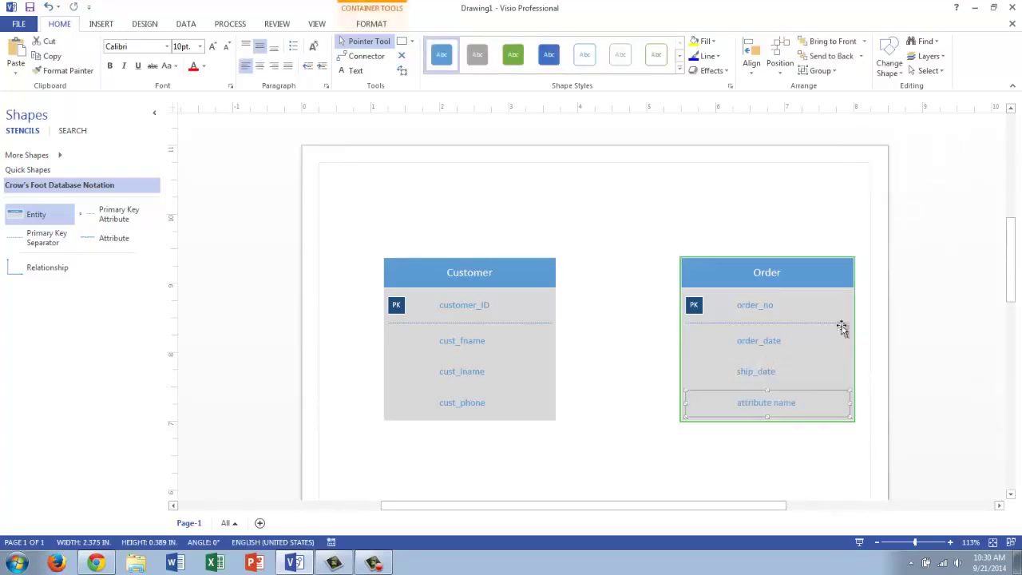
{"action": "left_click", "coordinate": [787, 408]}
{"action": "double_click", "coordinate": [787, 409]}
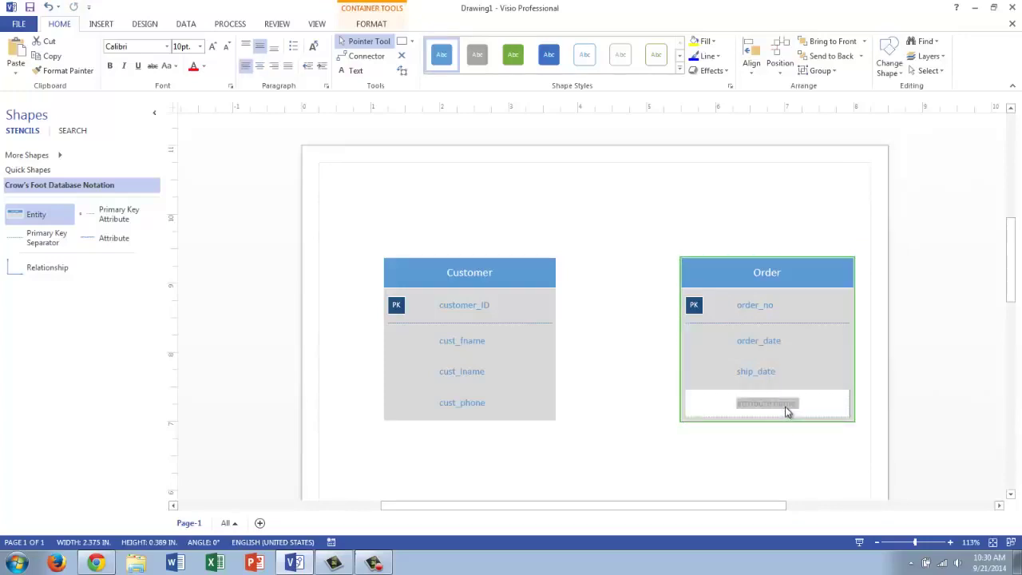
{"action": "type", "text": "cus"}
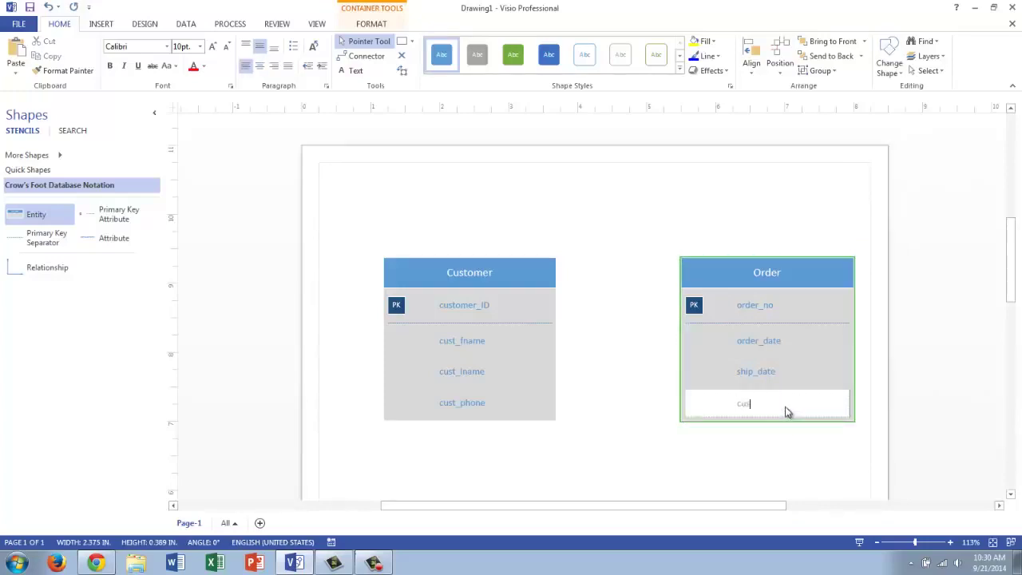
{"action": "type", "text": "tomer_ID"}
{"action": "left_click", "coordinate": [771, 437]}
- Set the Order entity's customer_ID attribute as a foreign key
{"action": "left_click", "coordinate": [757, 406]}
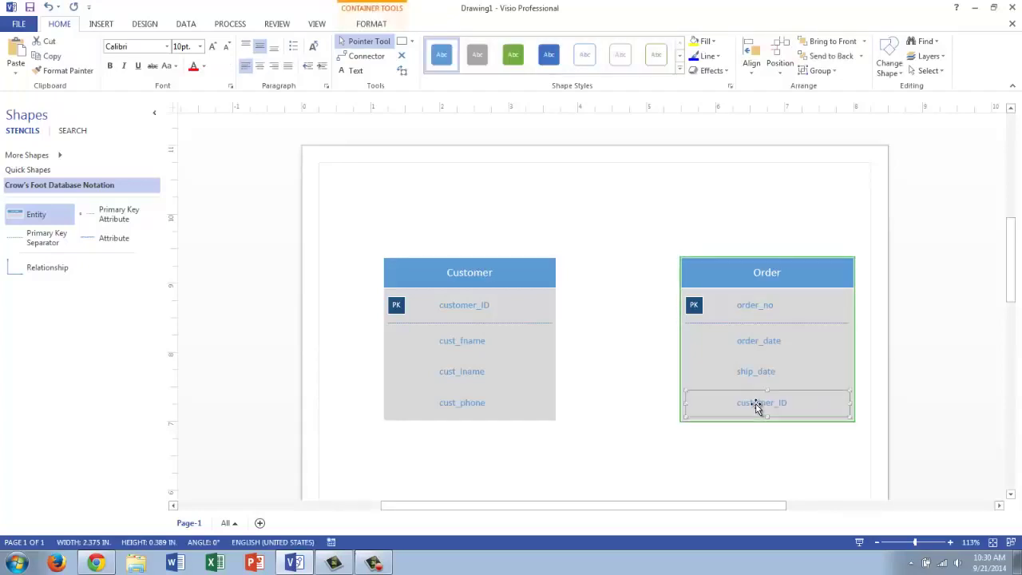
{"action": "right_click", "coordinate": [757, 407]}
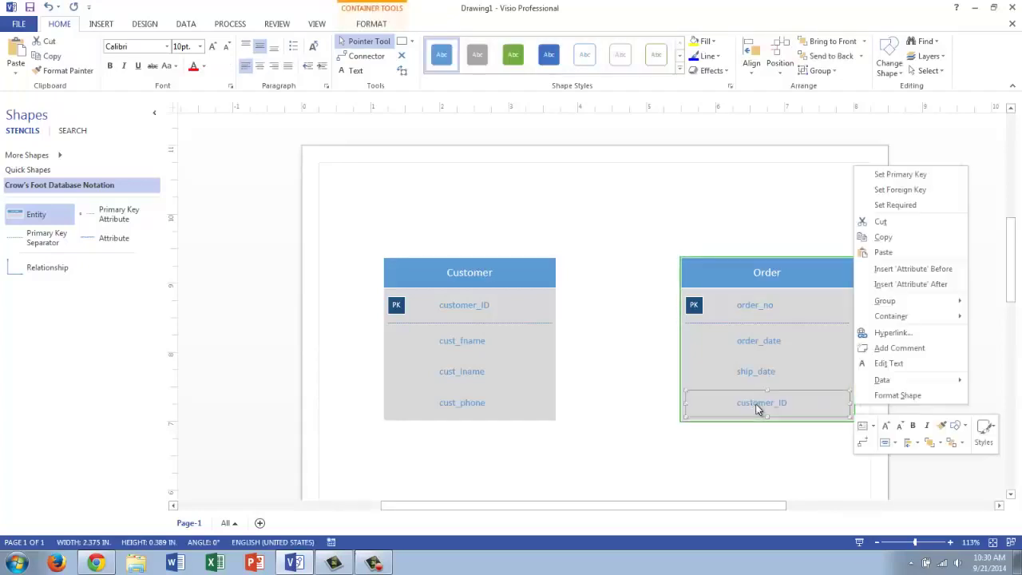
{"action": "left_click", "coordinate": [892, 191]}
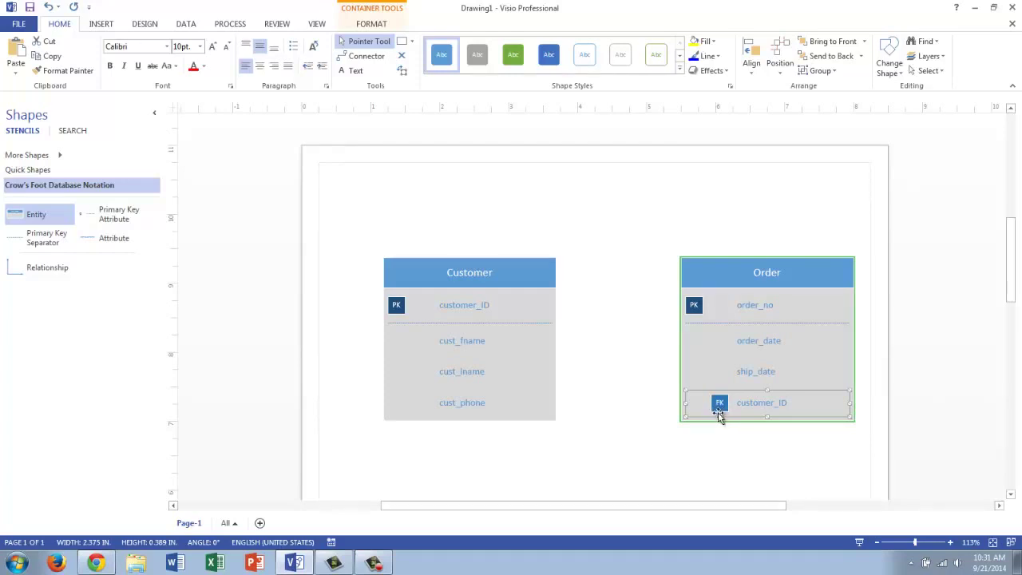
{"action": "mouse_move", "coordinate": [748, 405]}
{"action": "left_mouse_down"}
{"action": "mouse_move", "coordinate": [744, 337]}
{"action": "mouse_move", "coordinate": [743, 403]}
{"action": "left_mouse_up"}
{"action": "right_click", "coordinate": [753, 404]}
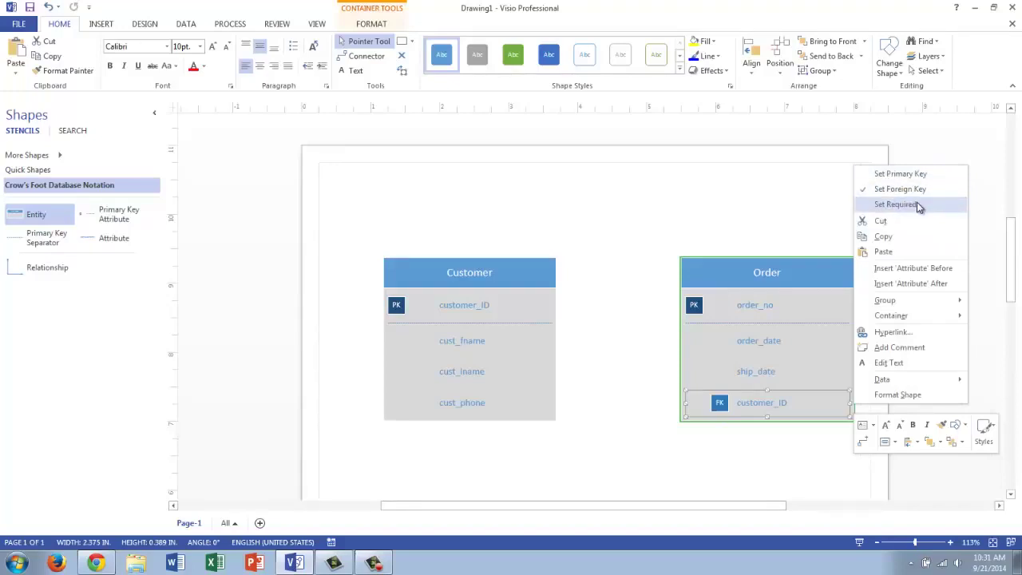
{"action": "left_click", "coordinate": [634, 447]}
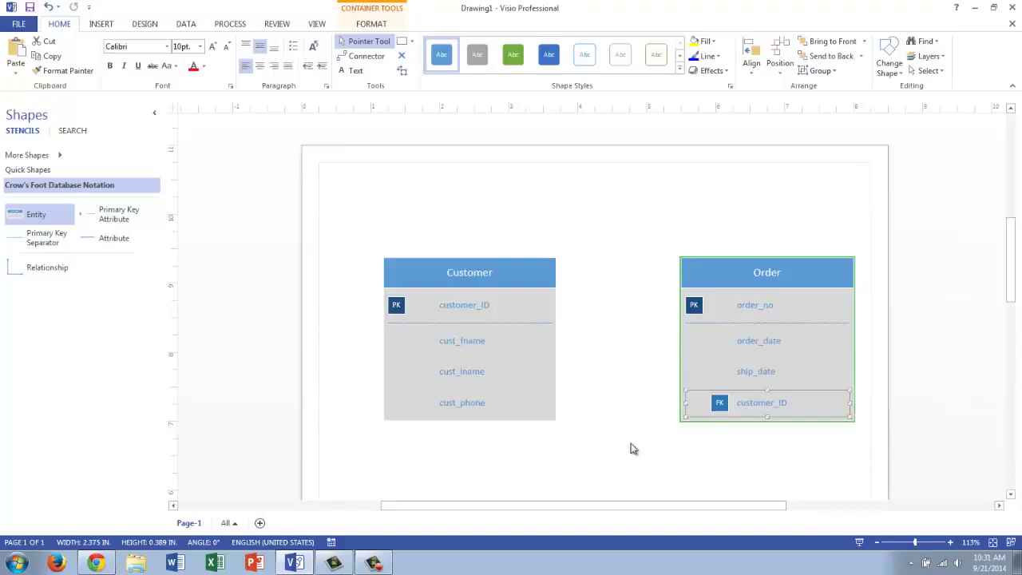
- Place a Relationship connector on the page in the space between and below the Customer and Order entities
{"action": "left_click", "coordinate": [39, 274]}
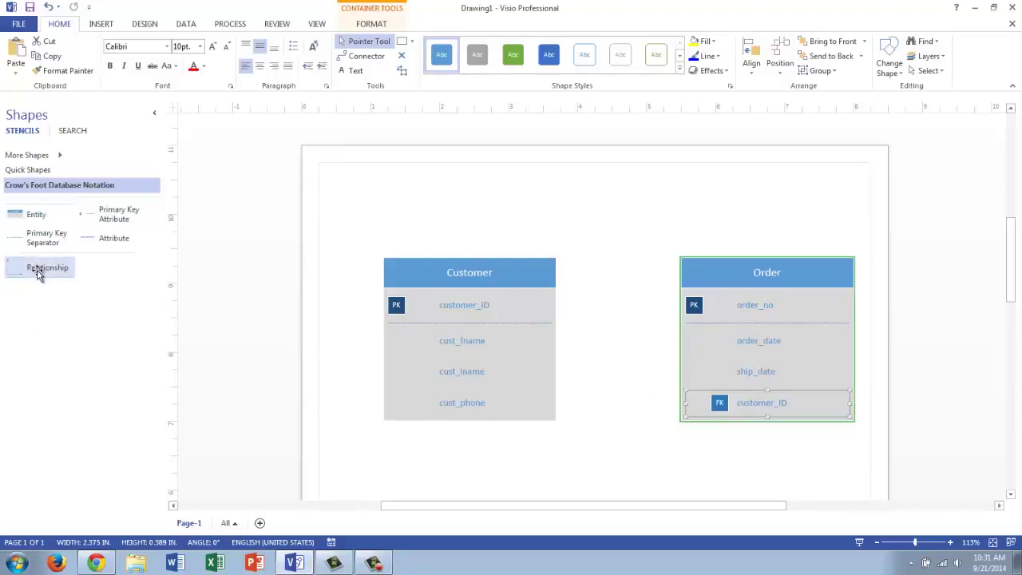
{"action": "left_click_drag", "start_coordinate": [38, 274], "coordinate": [620, 447]}
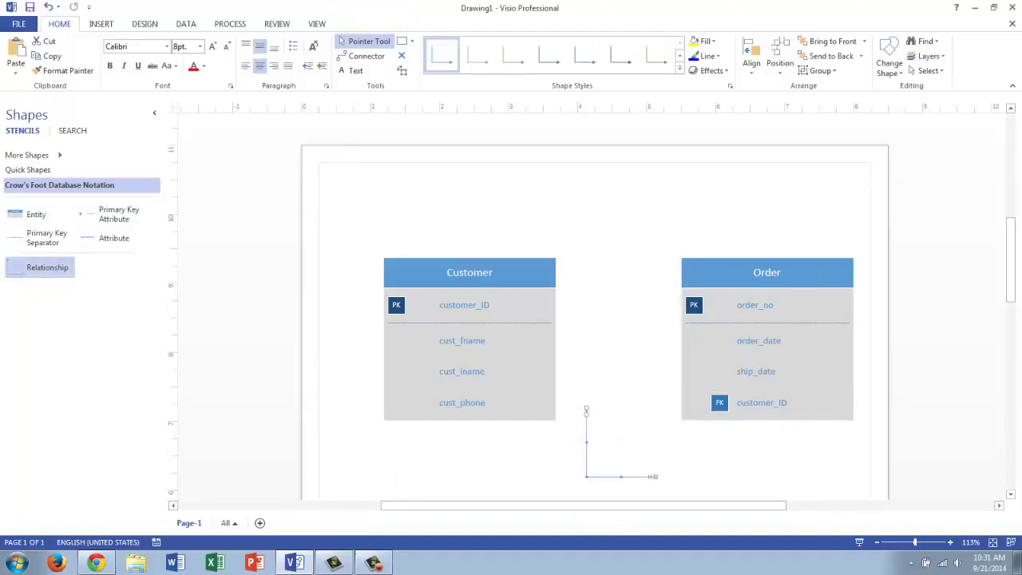
{"action": "left_click_drag", "start_coordinate": [1014, 274], "coordinate": [1014, 296]}
{"action": "left_click", "coordinate": [622, 406]}
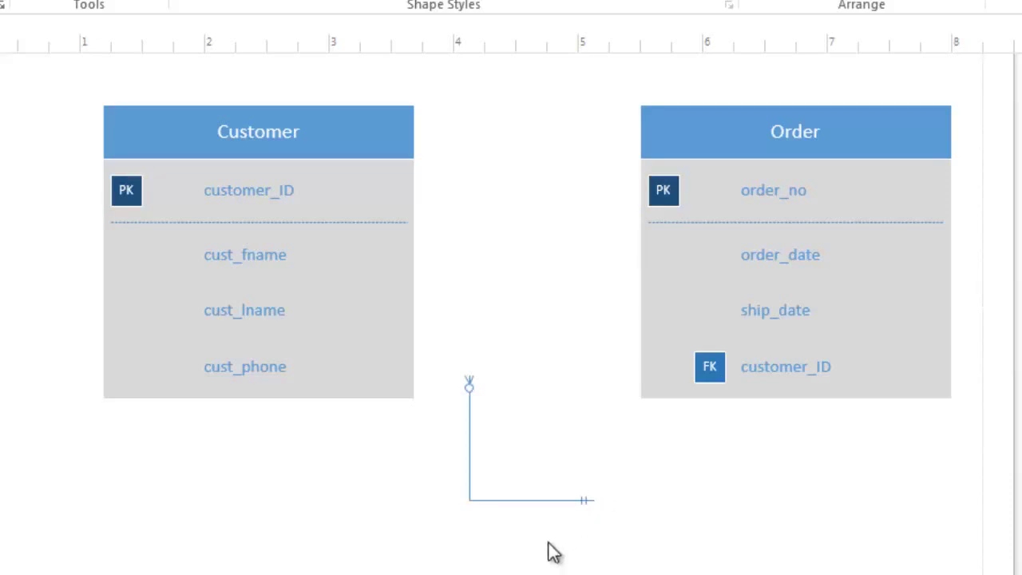
- Glue the relationship's one-and-only-one end to Customer's connection point facing Order, and its zero-or-more end to Order's connection point facing Customer
{"action": "left_click", "coordinate": [587, 500]}
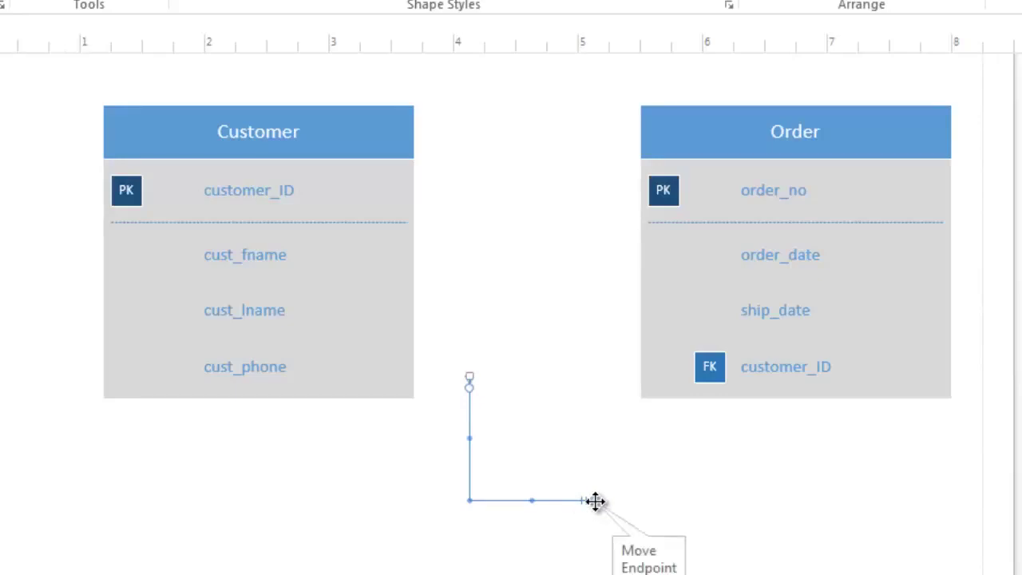
{"action": "left_click_drag", "start_coordinate": [595, 503], "coordinate": [421, 270]}
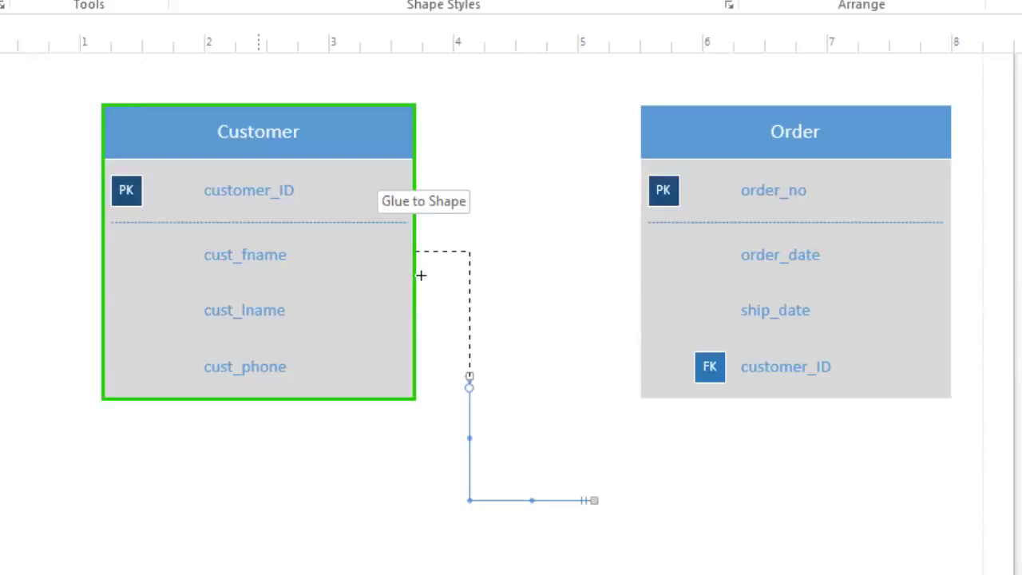
{"action": "left_click_drag", "start_coordinate": [420, 274], "coordinate": [414, 257]}
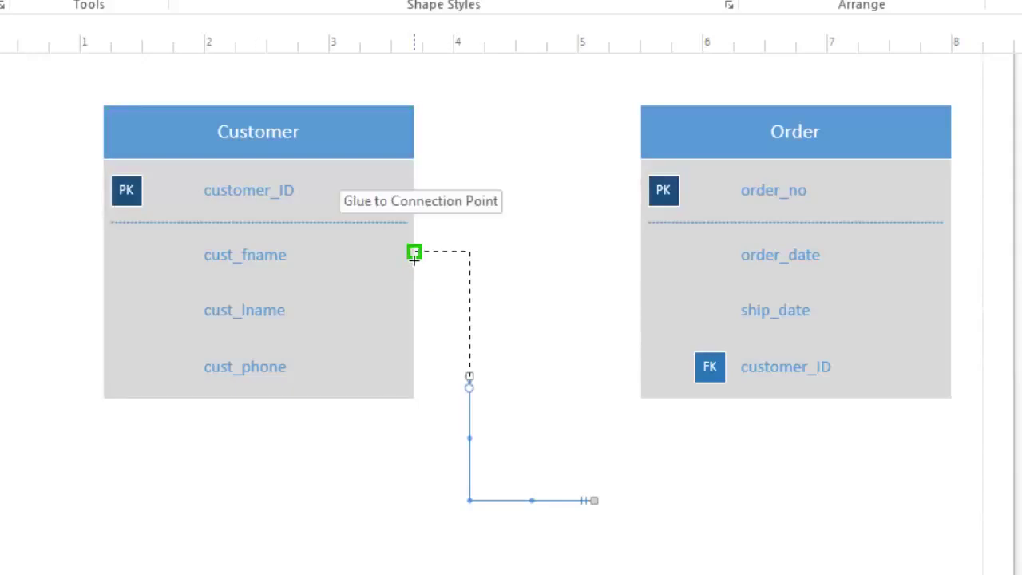
{"action": "left_click_drag", "start_coordinate": [413, 257], "coordinate": [392, 251]}
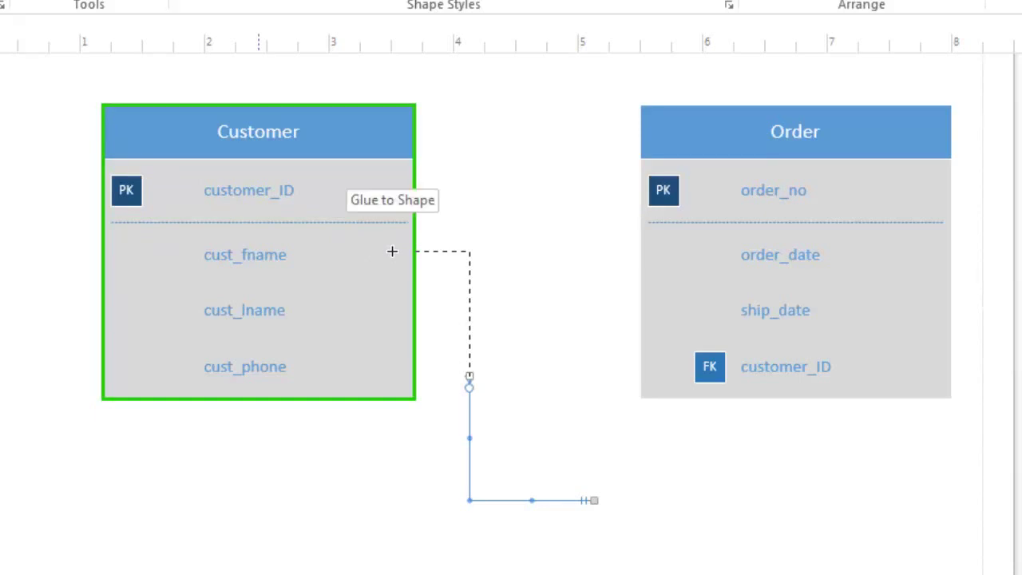
{"action": "left_click_drag", "start_coordinate": [392, 251], "coordinate": [421, 258]}
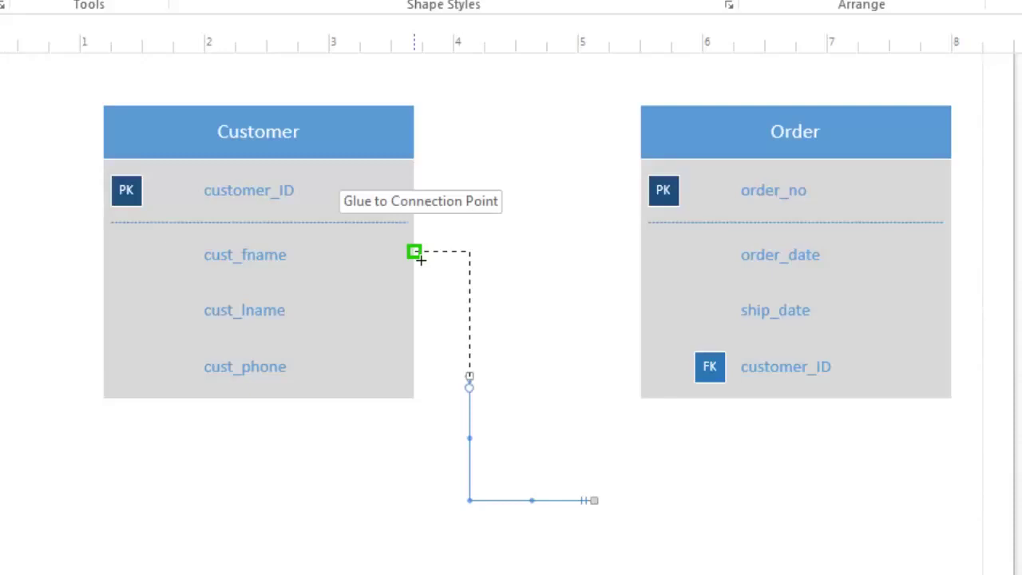
{"action": "left_click_drag", "start_coordinate": [421, 258], "coordinate": [420, 260]}
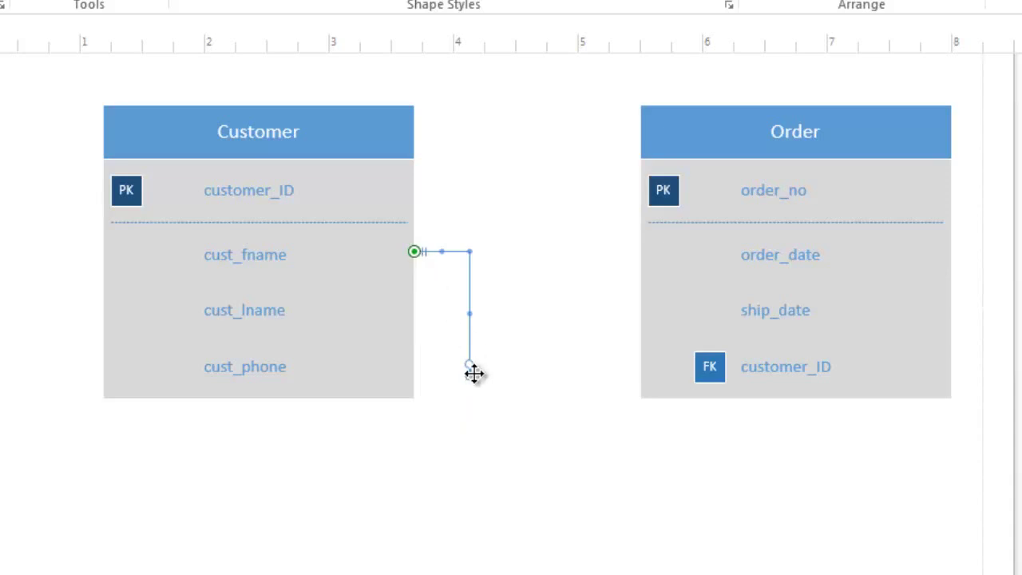
{"action": "left_click_drag", "start_coordinate": [472, 378], "coordinate": [636, 251]}
{"action": "left_click", "coordinate": [576, 363]}
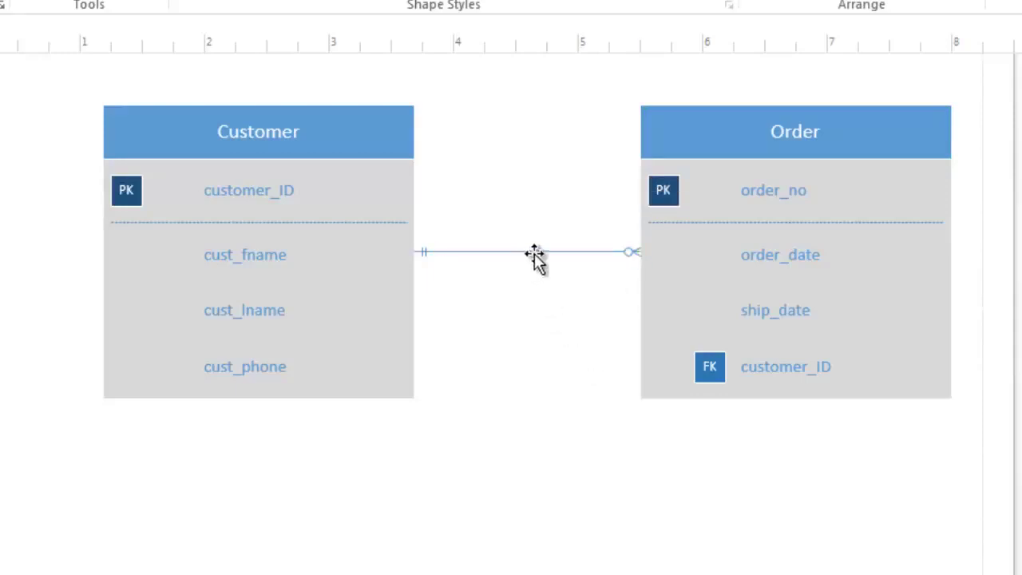
- Move the Order and Customer entities down the page, leaving Order slightly lower than Customer
{"action": "left_click_drag", "start_coordinate": [663, 159], "coordinate": [653, 365]}
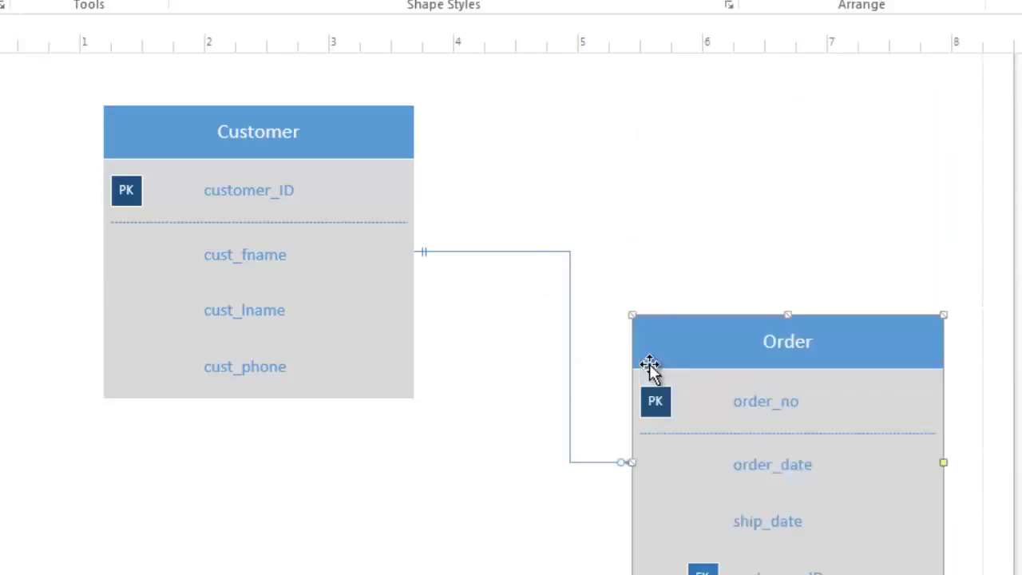
{"action": "left_click_drag", "start_coordinate": [336, 266], "coordinate": [332, 418]}
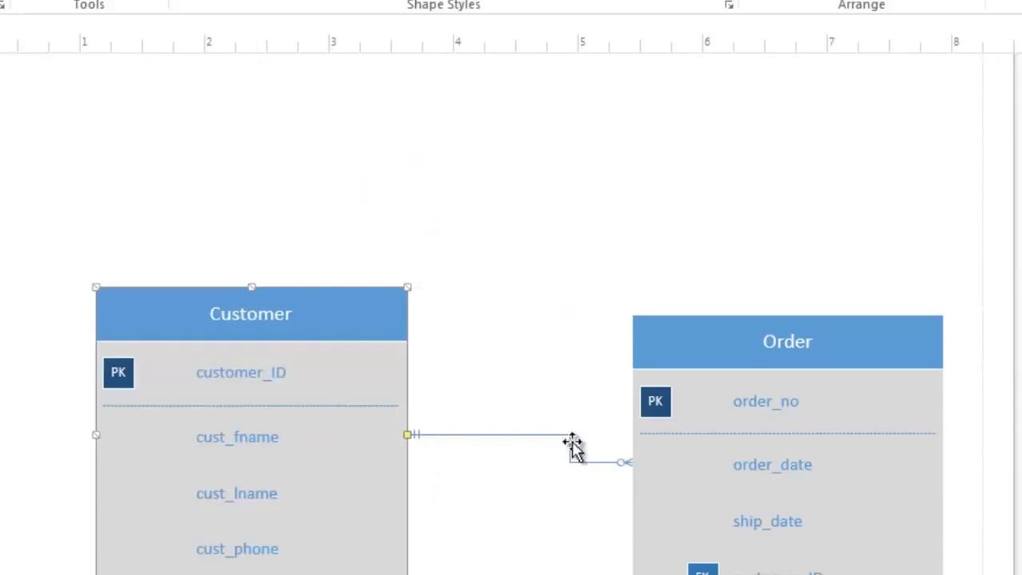
- Examine the begin and end symbol options available for the relationship between Customer and Order
{"action": "left_click", "coordinate": [591, 463]}
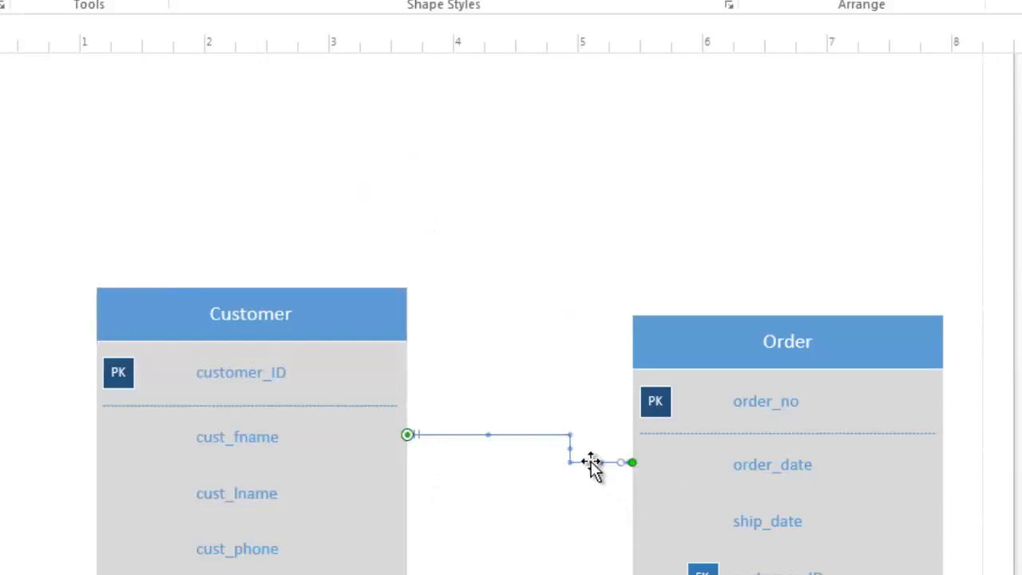
{"action": "right_click", "coordinate": [592, 464]}
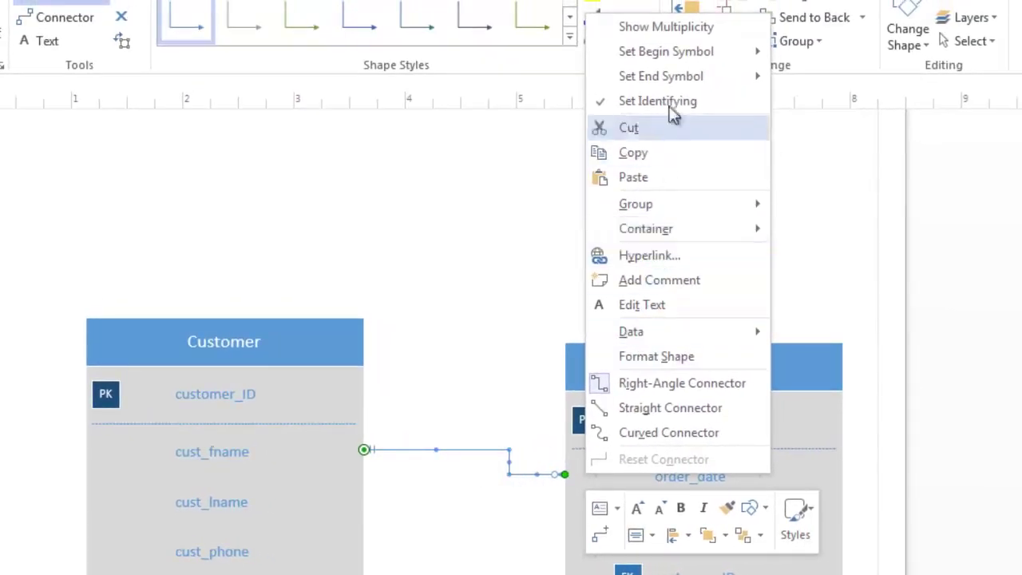
{"action": "mouse_move", "coordinate": [675, 64]}
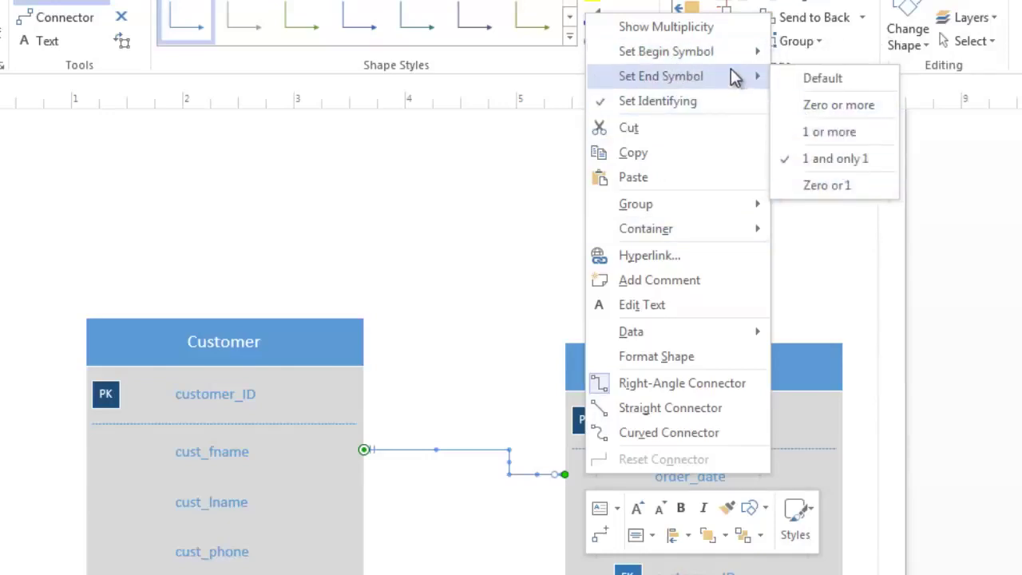
{"action": "mouse_move", "coordinate": [730, 64]}
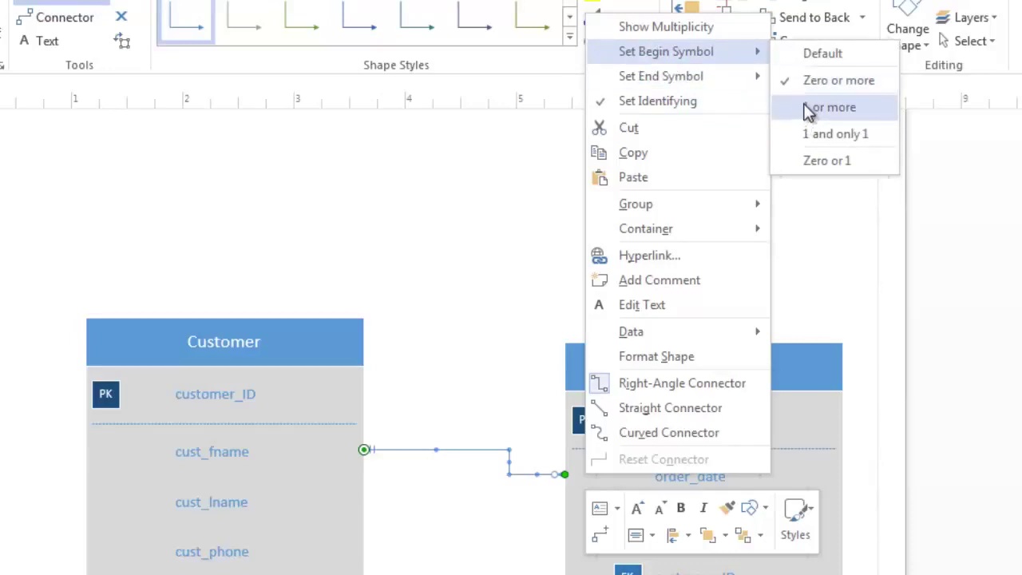
{"action": "left_click", "coordinate": [713, 32]}
- Format the relationship line with both its begin and end arrow sizes set to Extra Large
{"action": "left_click", "coordinate": [651, 69]}
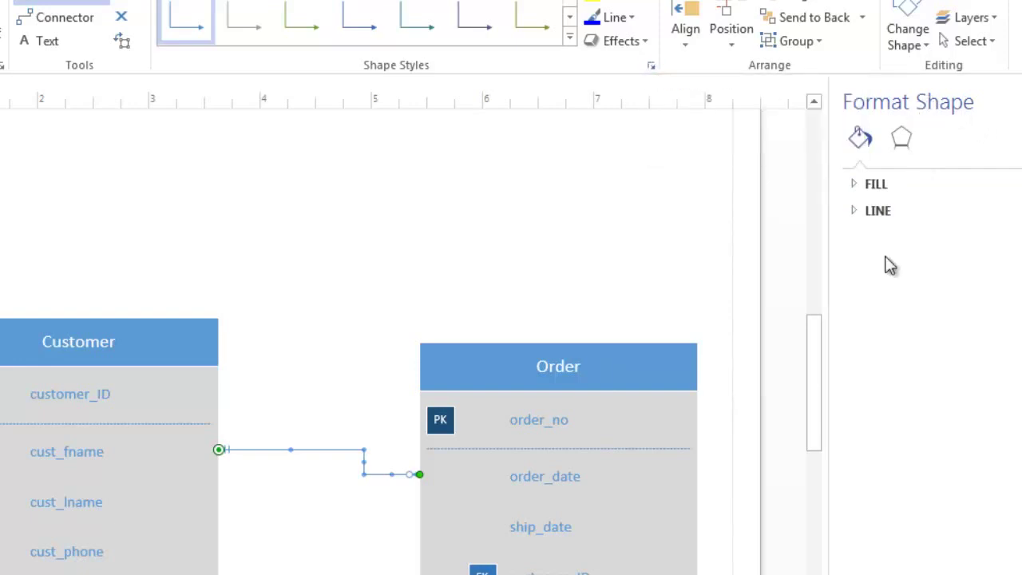
{"action": "left_click", "coordinate": [858, 215]}
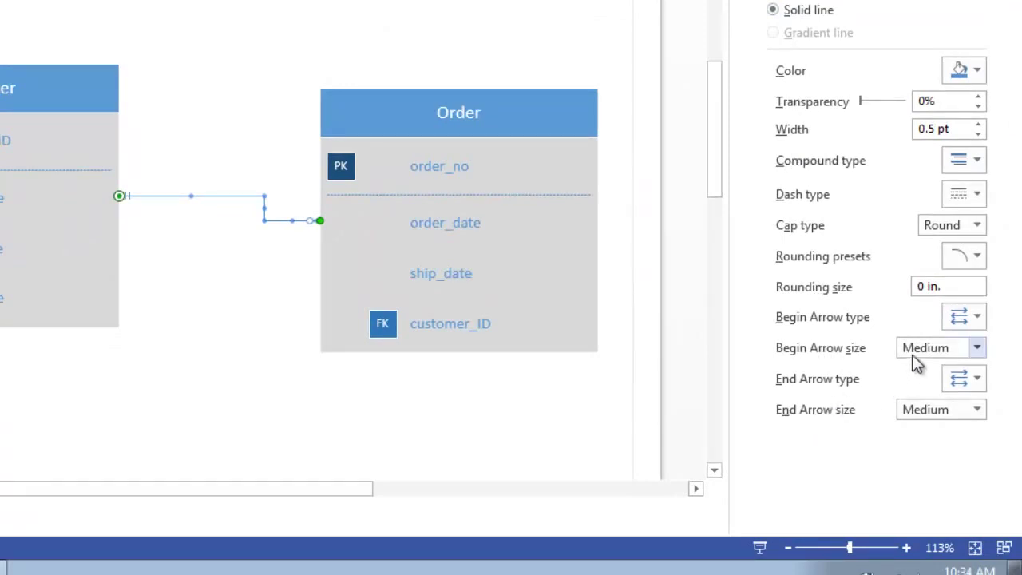
{"action": "left_click", "coordinate": [978, 347]}
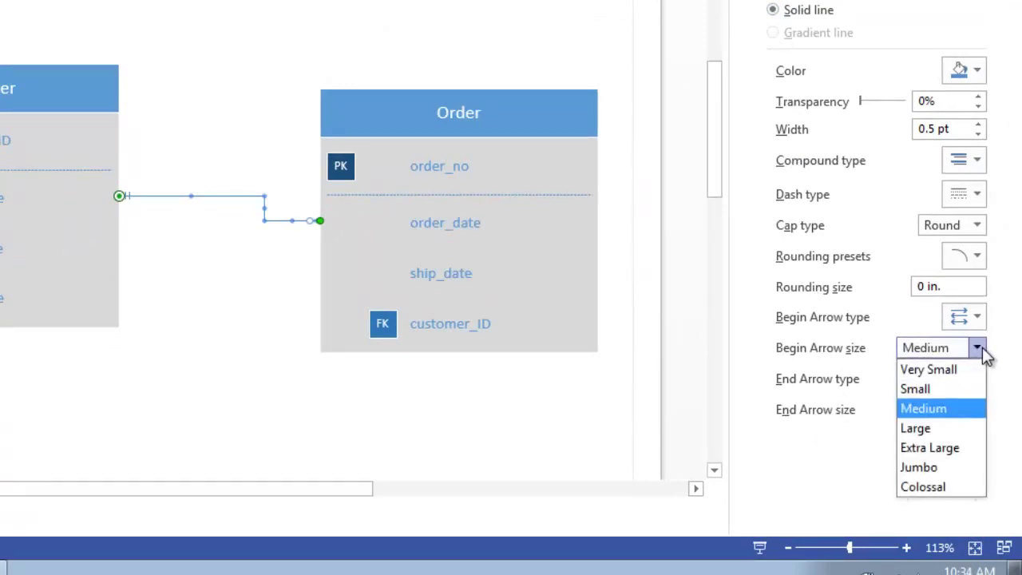
{"action": "left_click", "coordinate": [932, 449]}
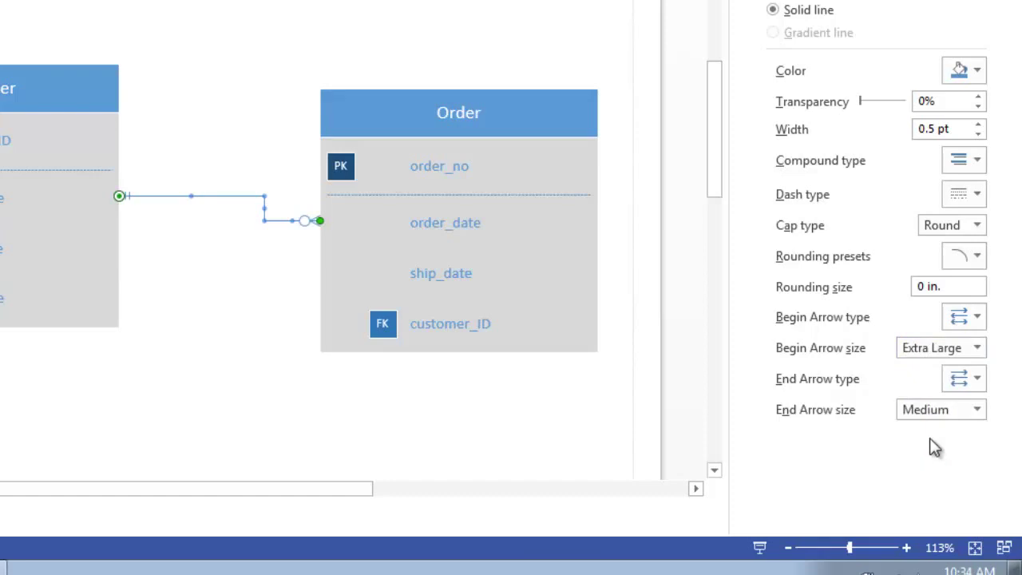
{"action": "left_click", "coordinate": [947, 420]}
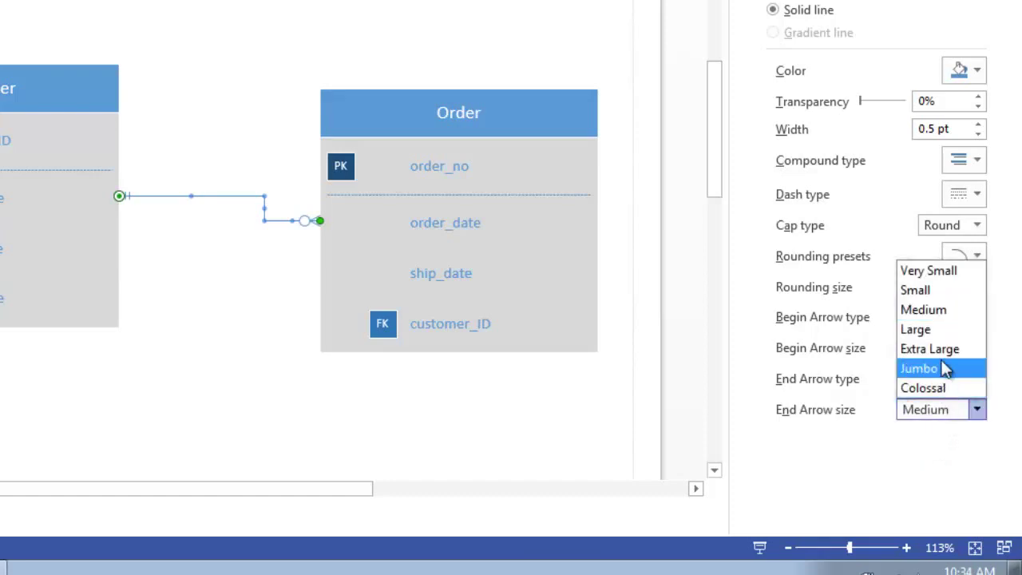
{"action": "left_click", "coordinate": [939, 351]}
{"action": "left_click", "coordinate": [225, 330]}
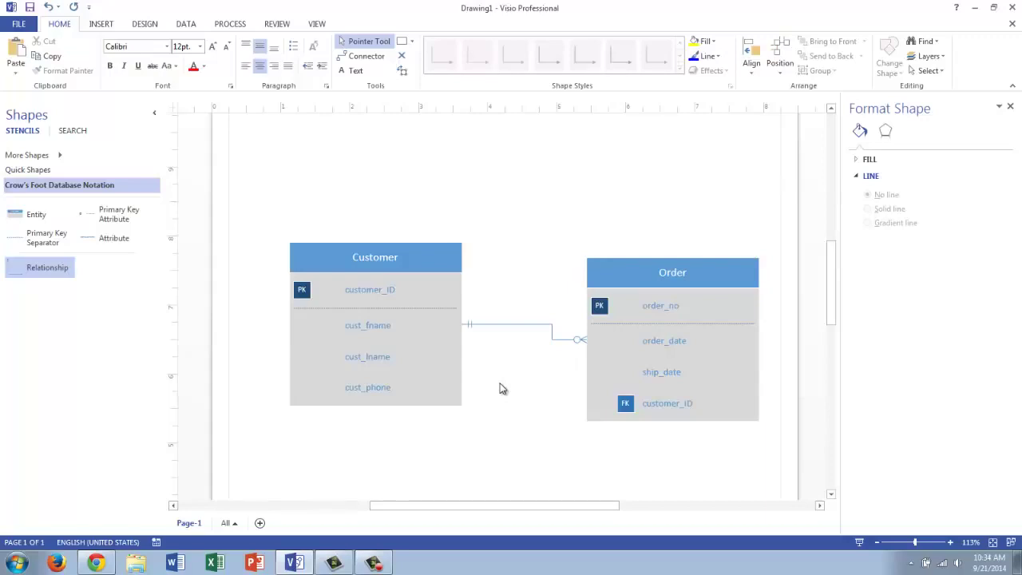
- Open the export options for saving the drawing in another format
{"action": "left_click", "coordinate": [23, 26]}
{"action": "left_click", "coordinate": [24, 226]}
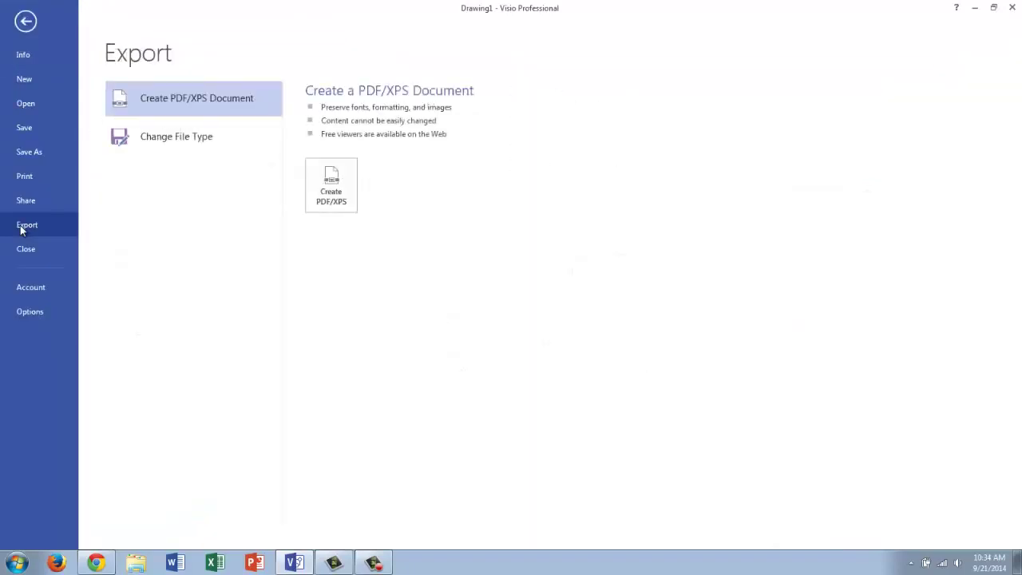